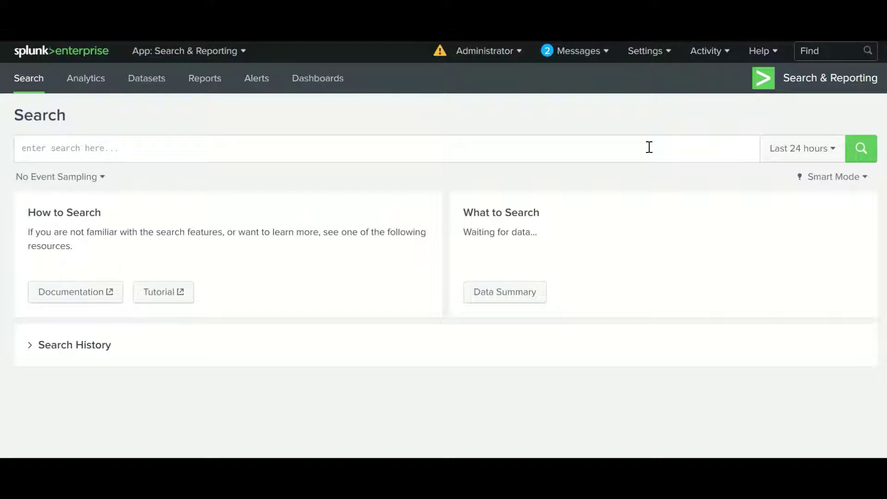
Run the search index="employee" sourcetype="Employee" | table Name Age EmpID City Salary
left_click(614, 152)
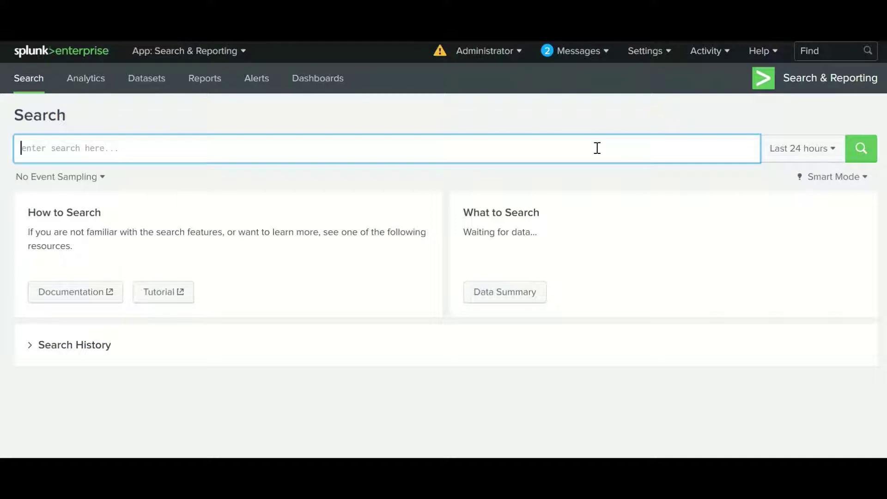
left_click(457, 144)
type("index=\"employee\" sourcetype=\"Employee\" |table Name Age EmpID City Salary")
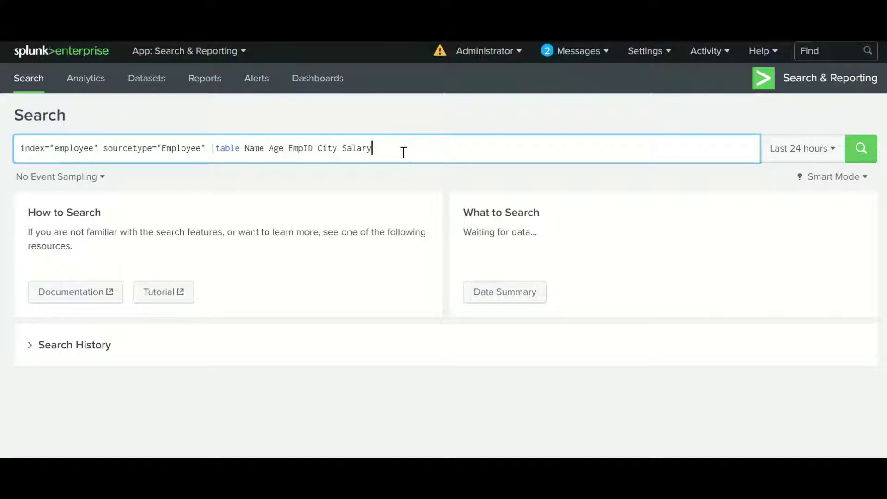
left_click(861, 148)
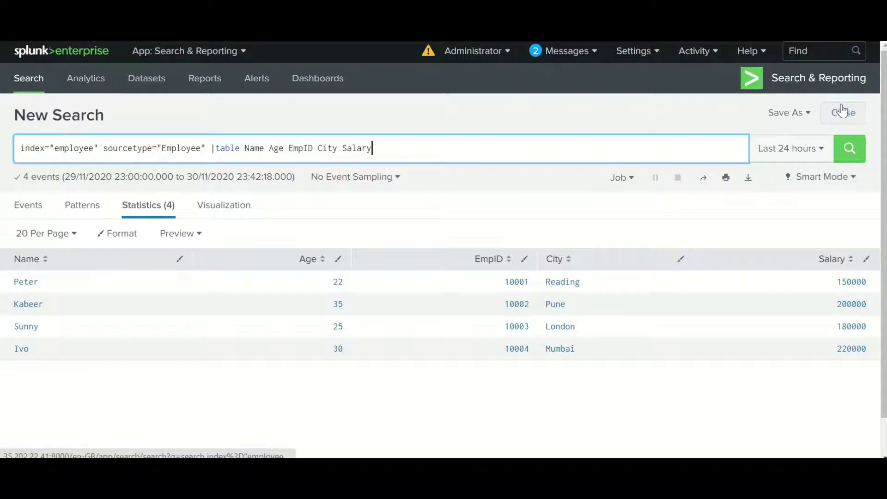
Bring up the Save As options for the employee search
left_click(806, 117)
left_click(656, 148)
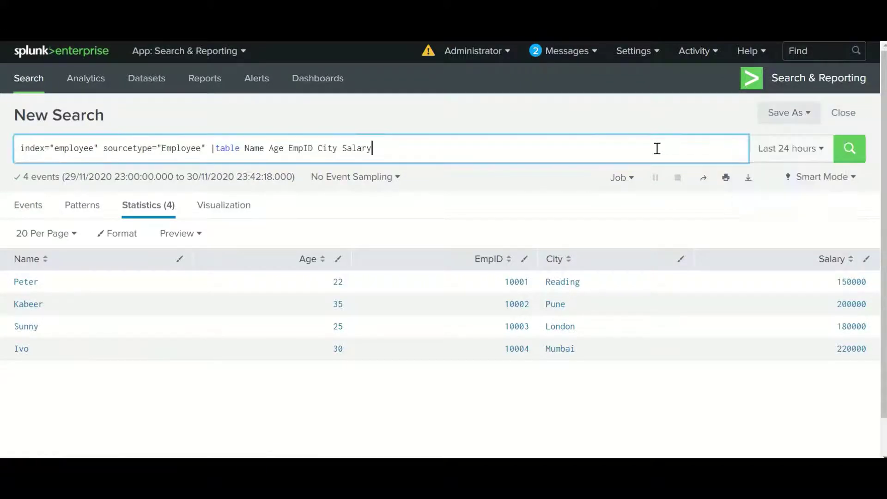
left_click(803, 116)
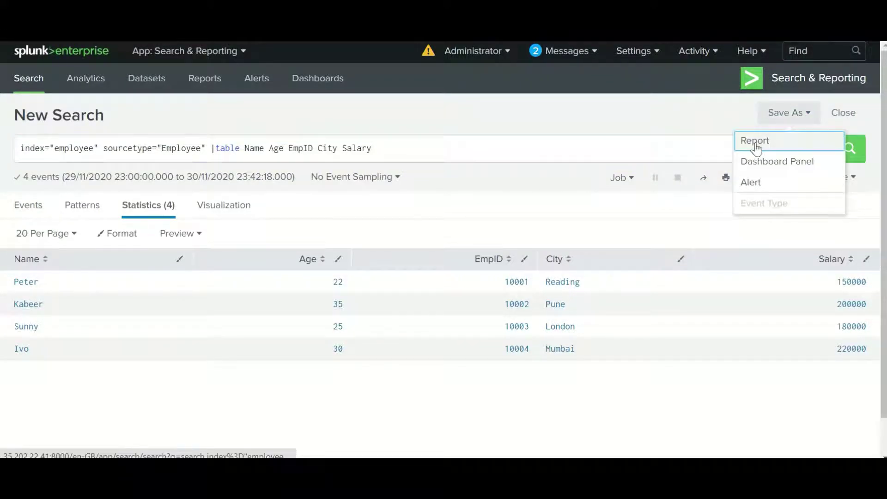
Save the search as report IT_Report_EMPRecord, description Demo, with Time Range Picker set to No
left_click(755, 144)
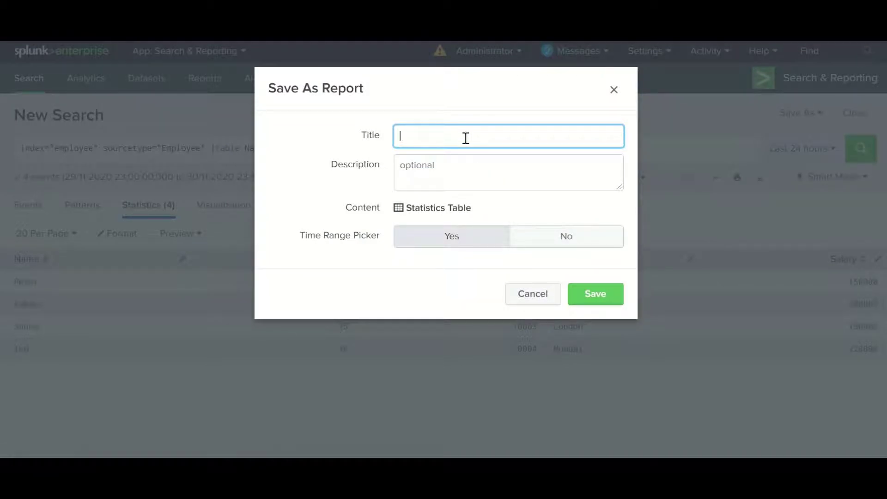
type("IT_Report_EMPRecord")
left_click(541, 243)
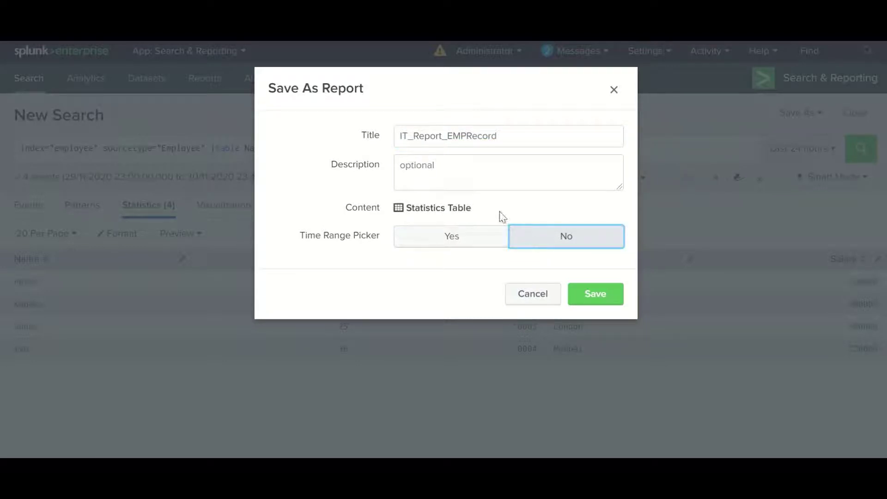
left_click(465, 172)
type("De")
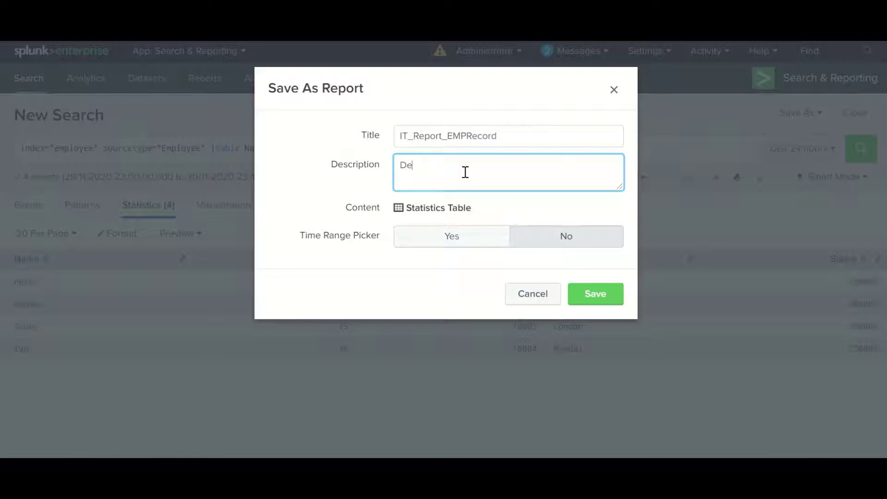
type("mo")
left_click(564, 243)
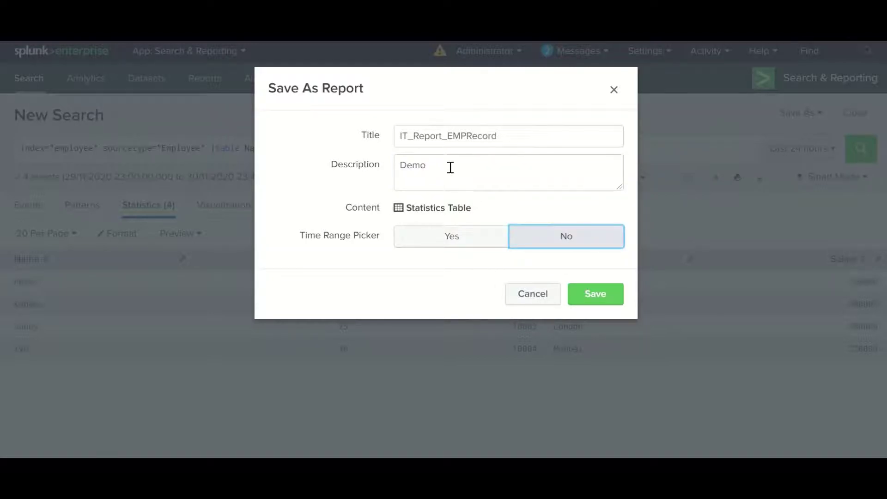
left_click(450, 167)
left_click(593, 295)
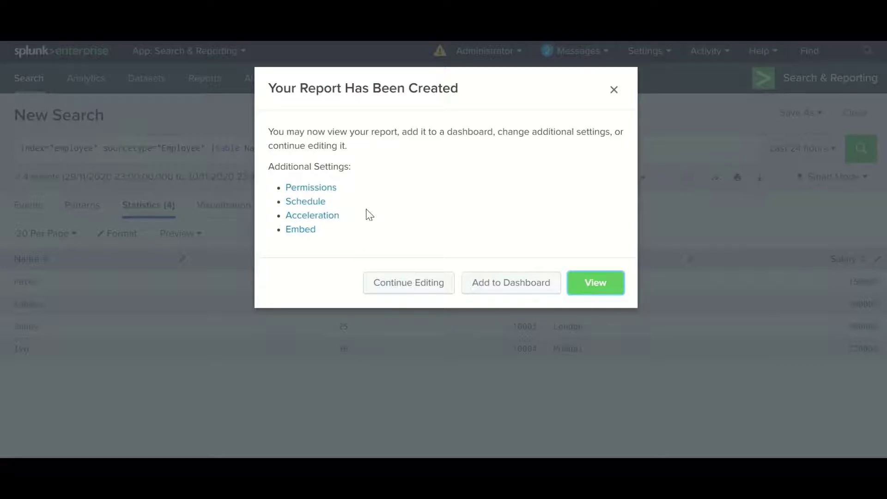
left_click(306, 205)
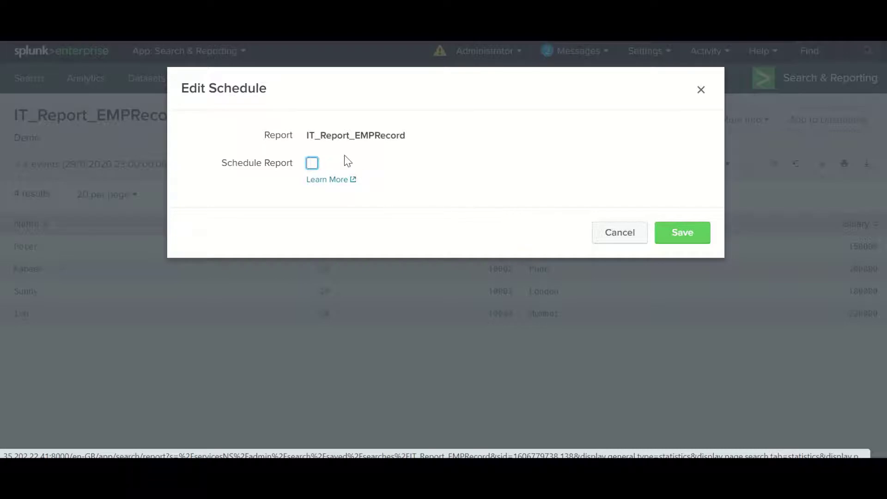
Turn on Schedule Report for IT_Report_EMPRecord and set it to Run every hour instead of the cron schedule
left_click(312, 165)
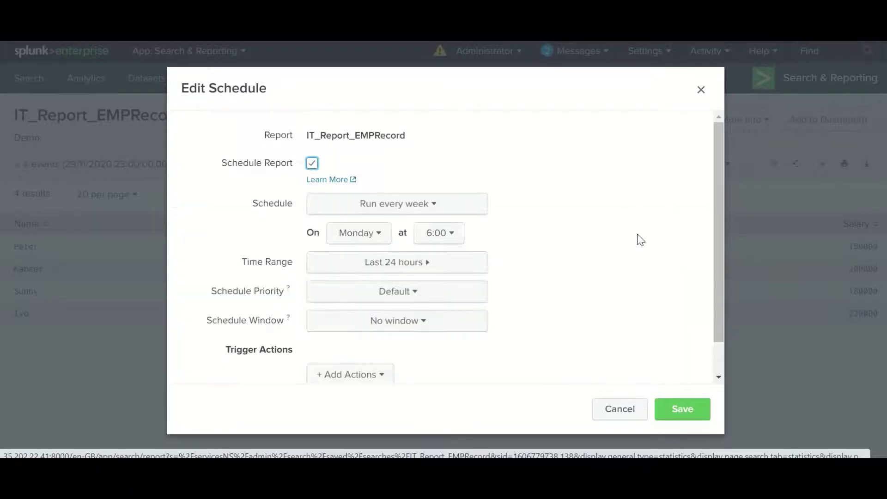
left_click_drag(718, 169, 719, 205)
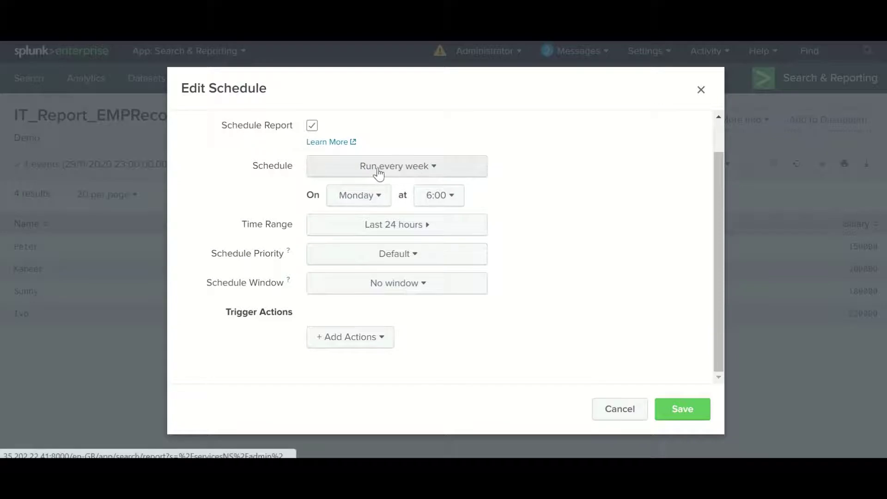
left_click(421, 177)
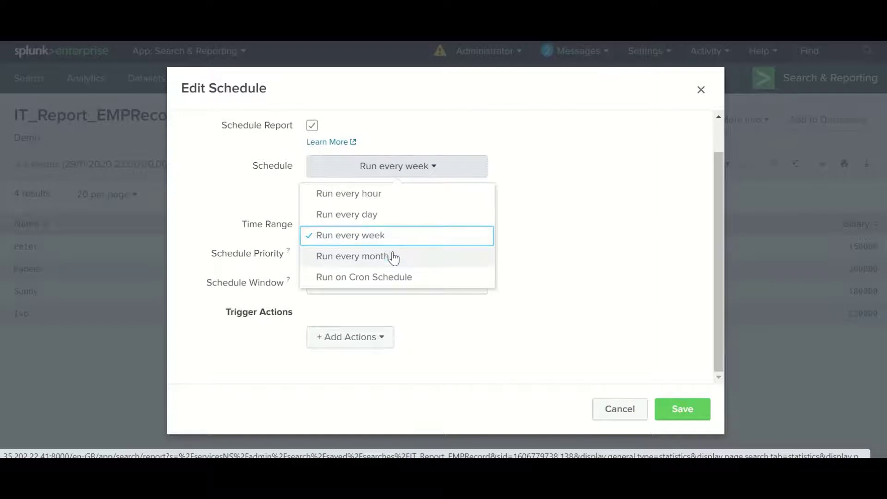
left_click(401, 277)
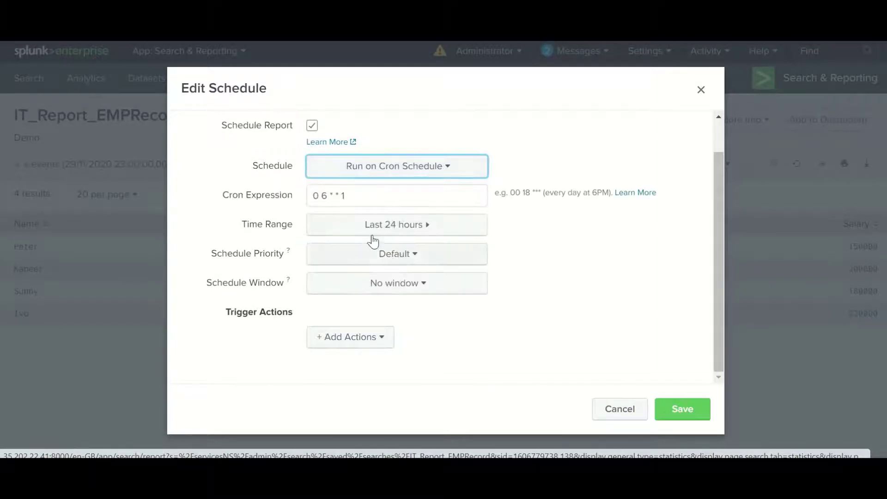
left_click(353, 194)
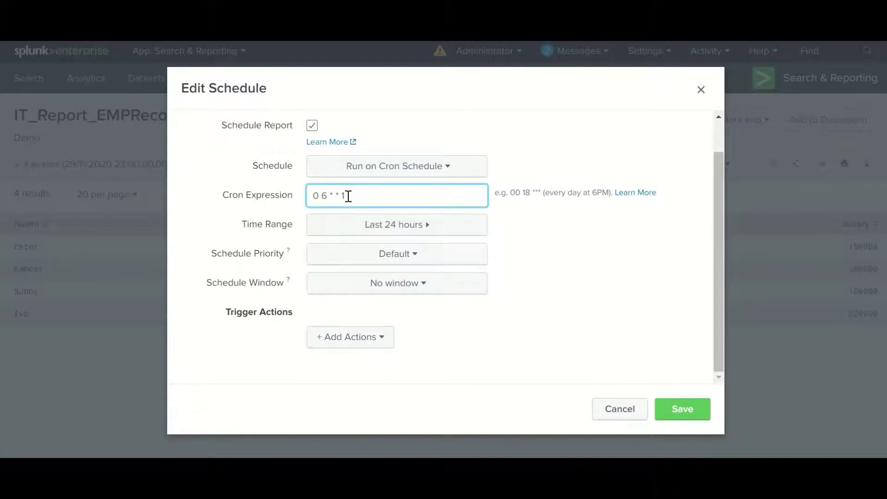
left_click_drag(348, 194, 305, 195)
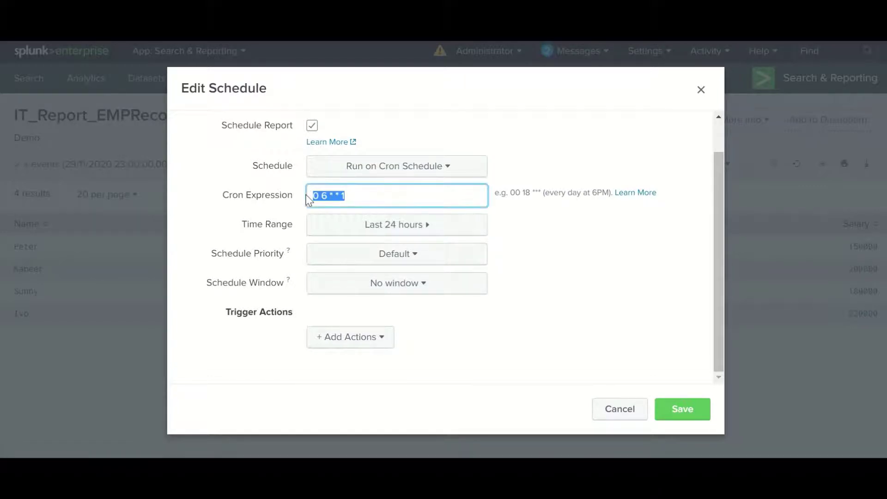
left_click(406, 173)
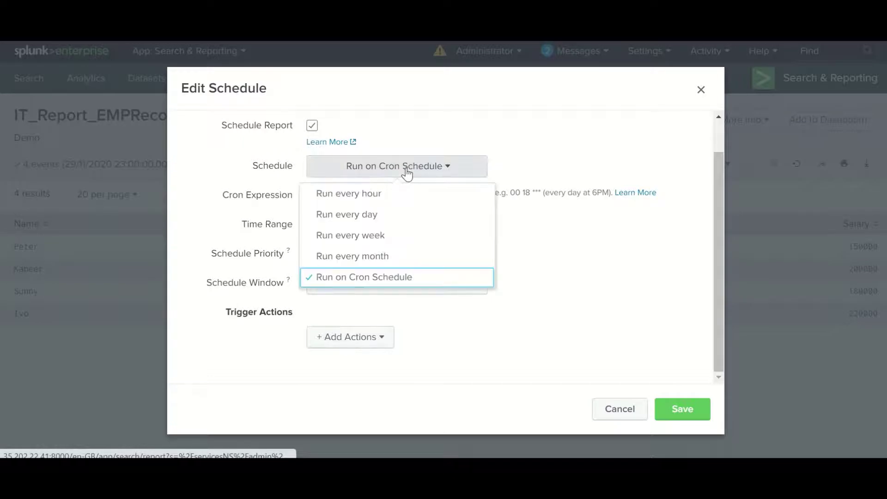
left_click(354, 196)
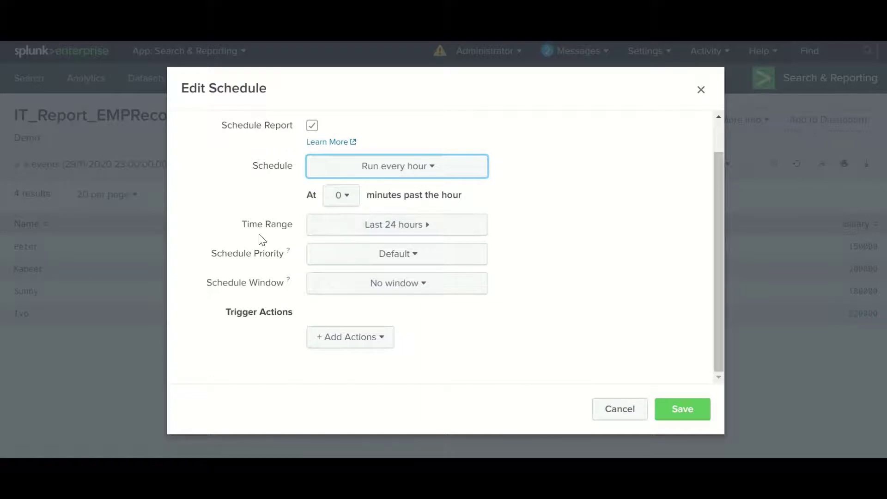
left_click(417, 231)
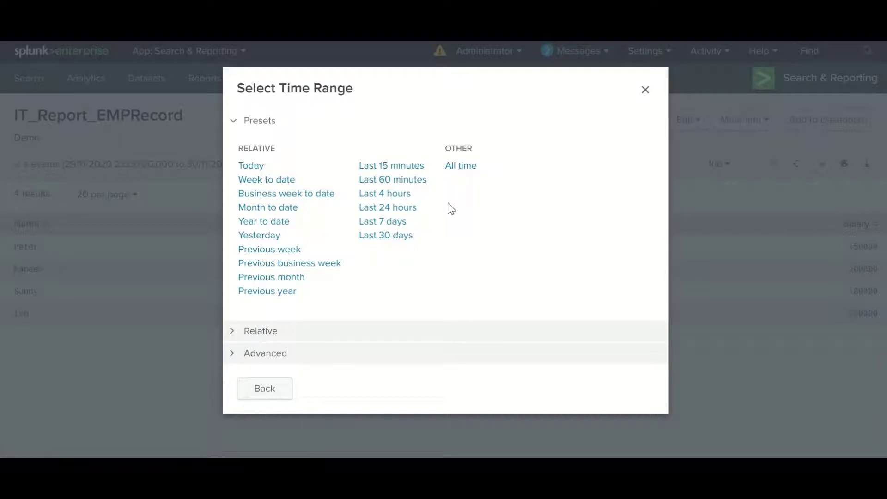
Browse the Relative, Advanced and Presets time range panels, then go back without choosing one
left_click(256, 331)
left_click(282, 188)
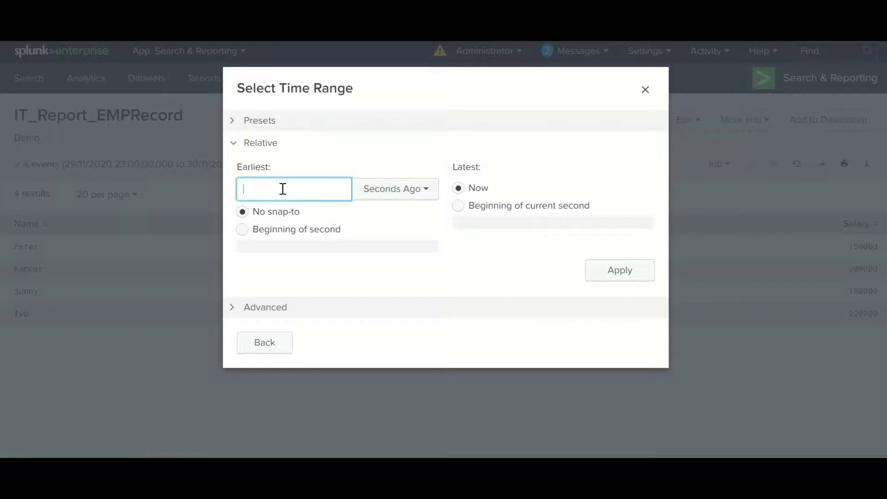
left_click(271, 308)
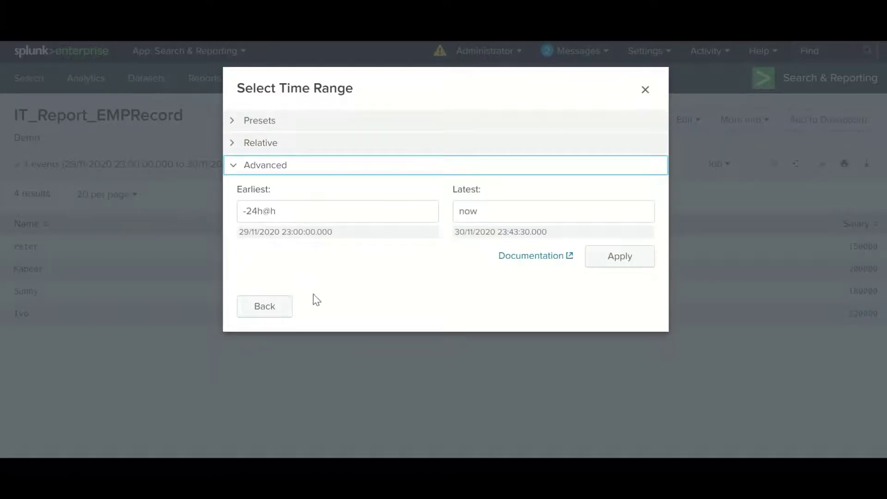
left_click(269, 122)
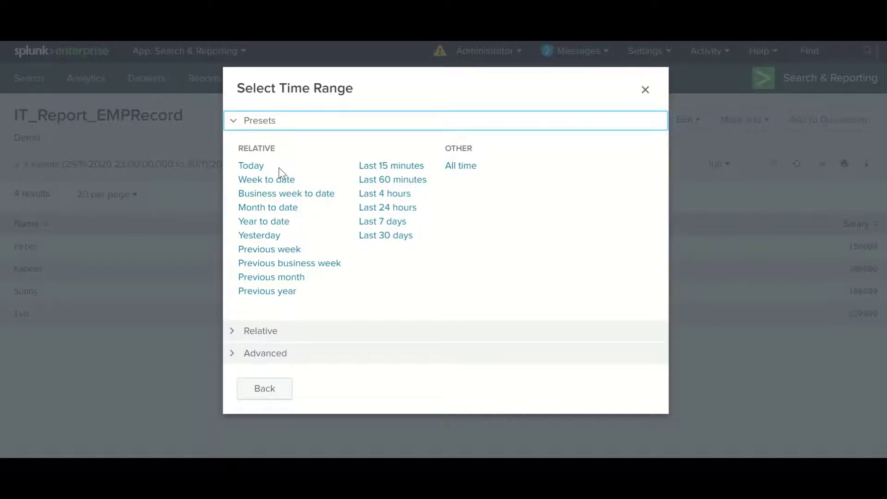
left_click(270, 391)
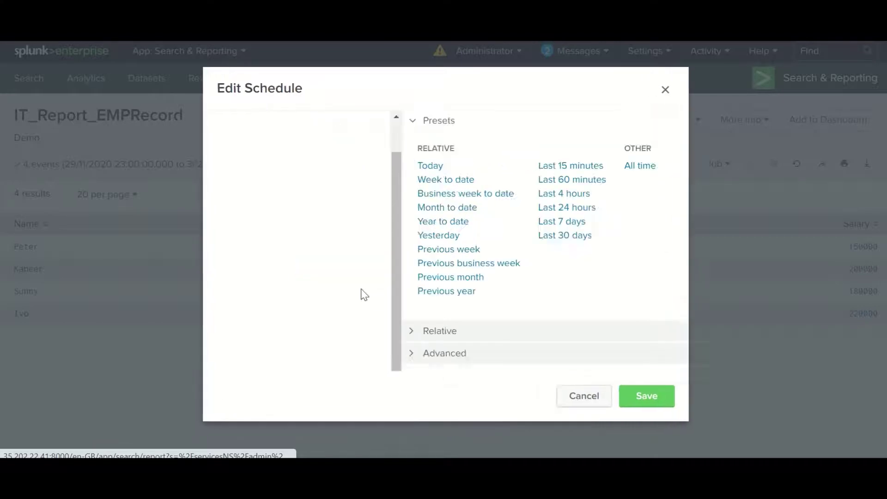
Set the schedule to Run every week on Monday at 0:00
left_click(433, 171)
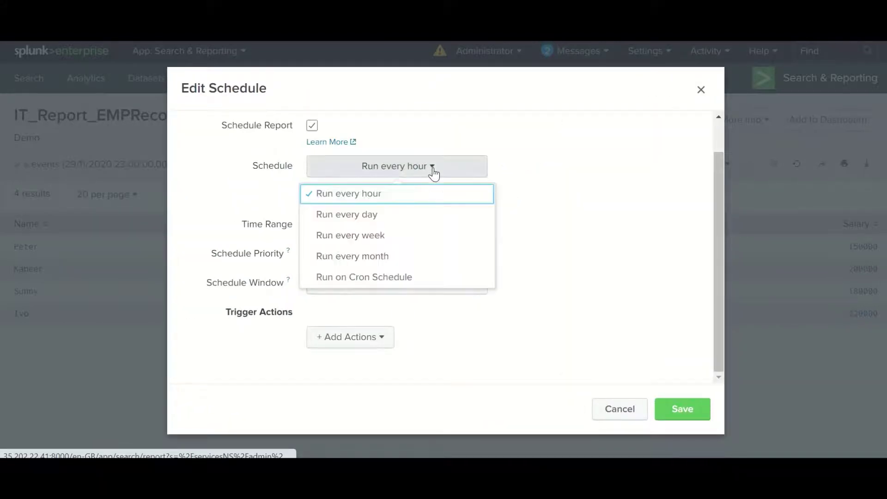
left_click(377, 235)
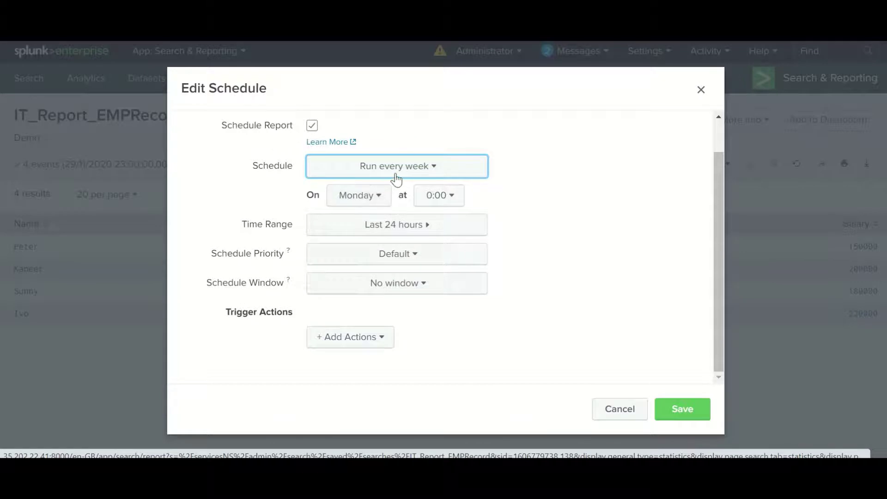
left_click(381, 203)
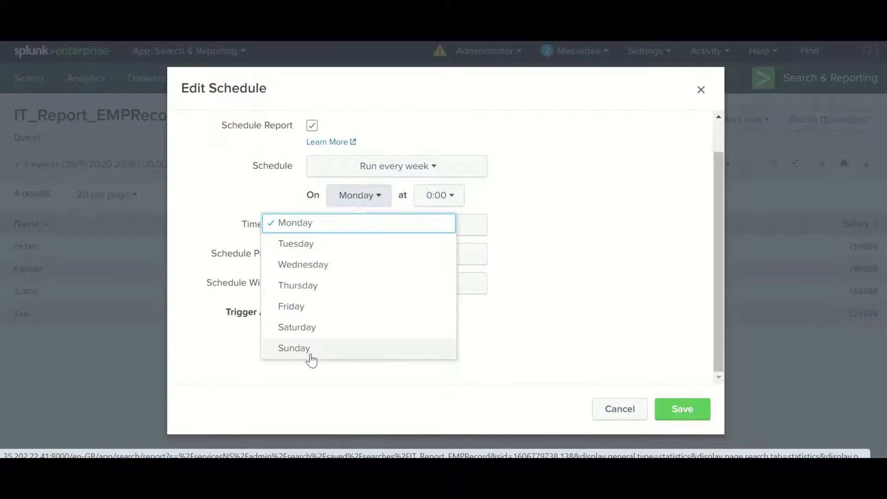
left_click(450, 198)
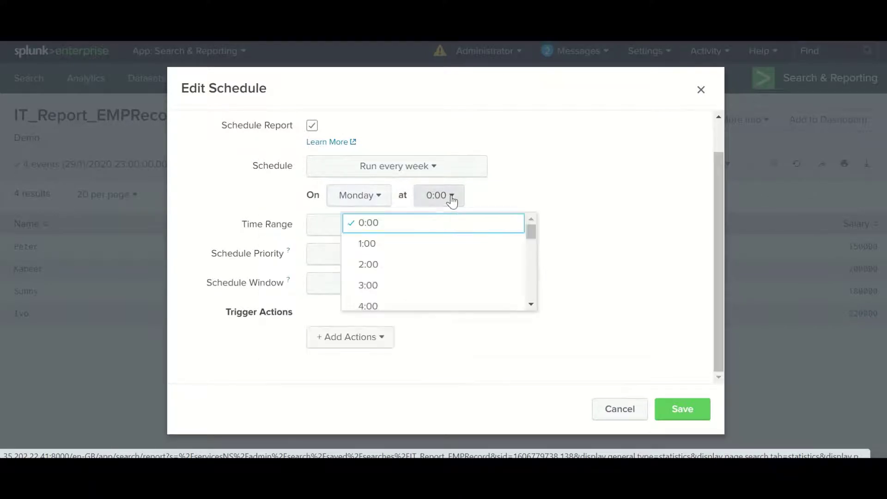
left_click(550, 190)
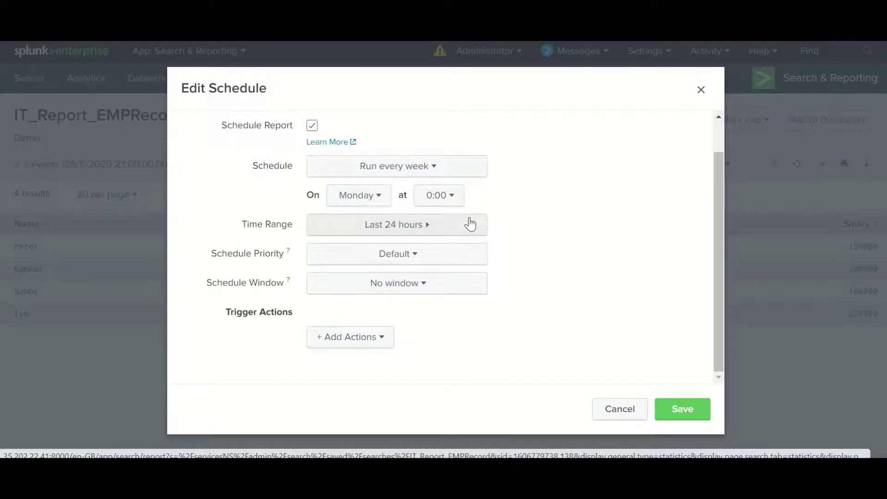
Leave the time range at Last 24 hours and Schedule Priority at Default
left_click(415, 229)
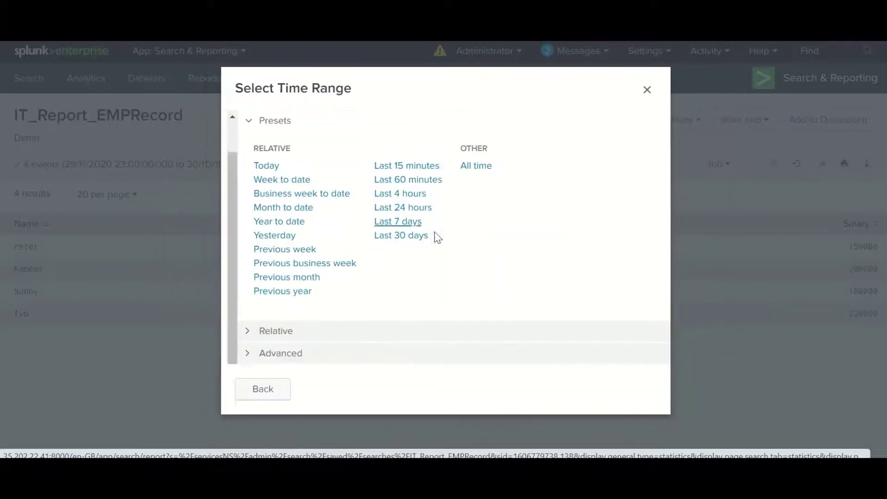
left_click(264, 389)
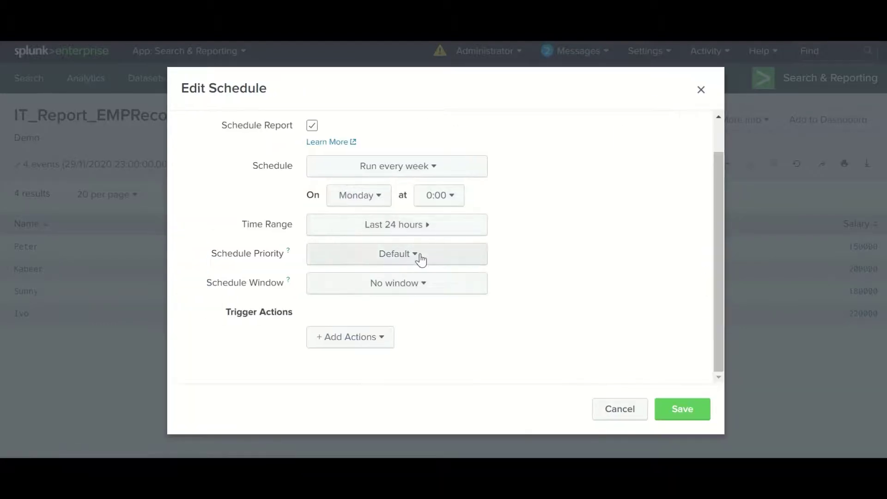
left_click(421, 258)
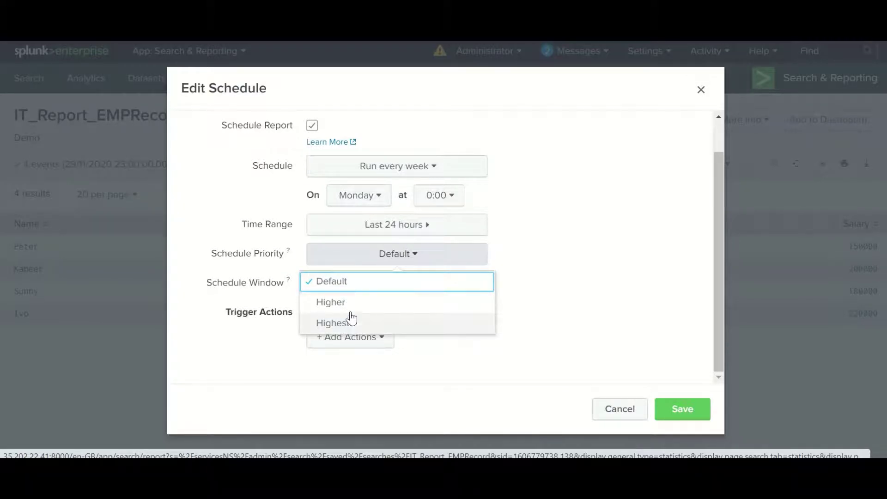
left_click(247, 342)
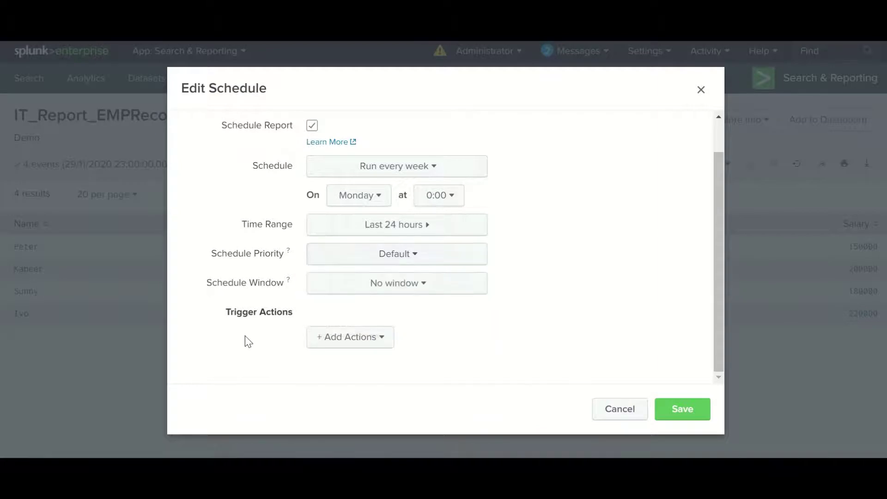
left_click(417, 285)
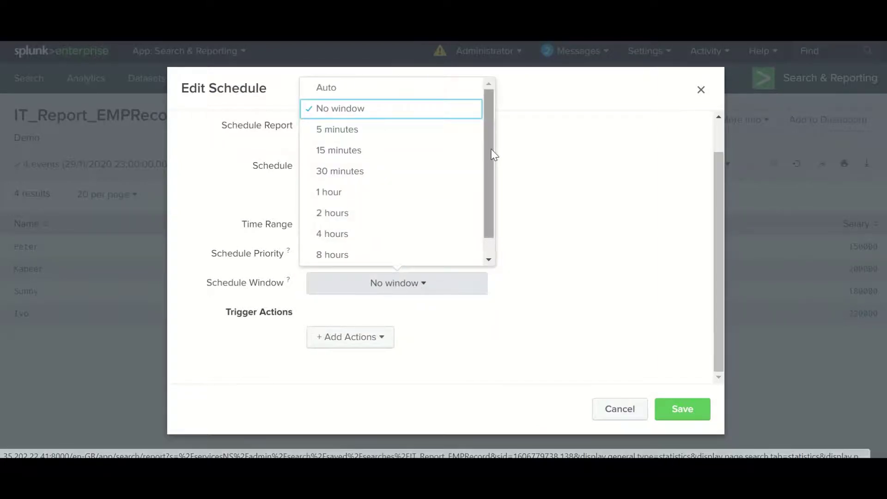
scroll(492, 159, "down", 2)
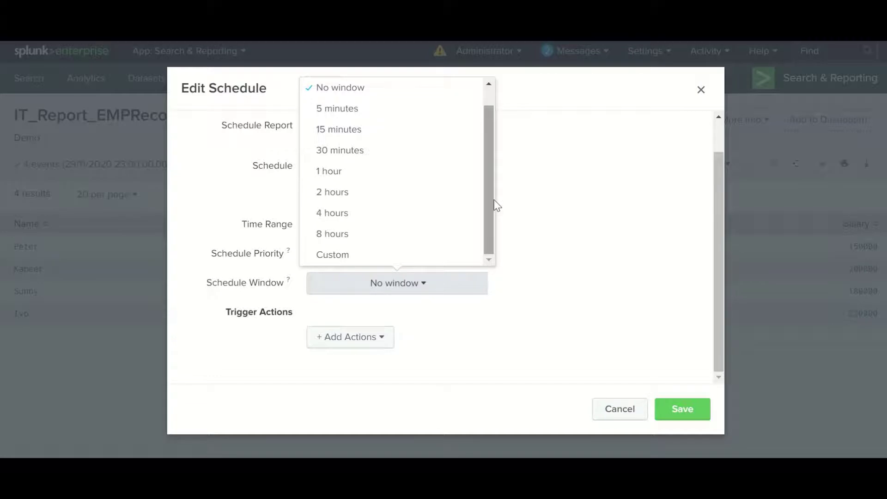
mouse_move(289, 282)
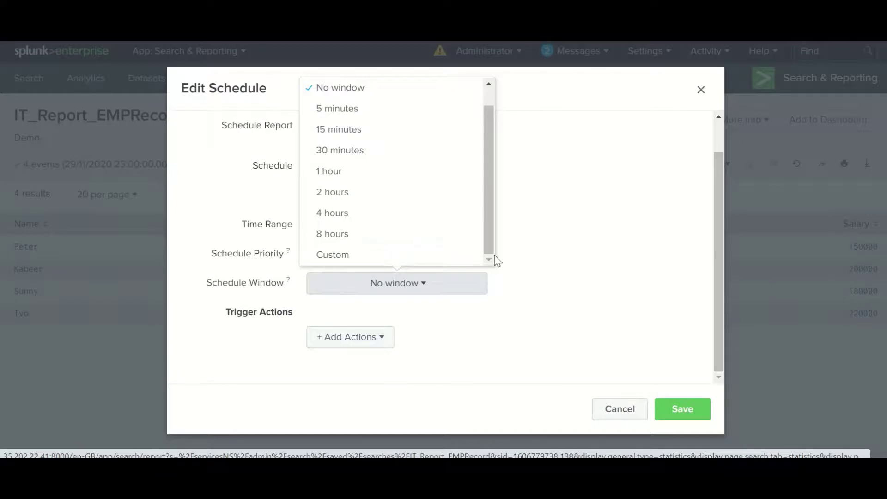
left_click_drag(549, 261, 445, 291)
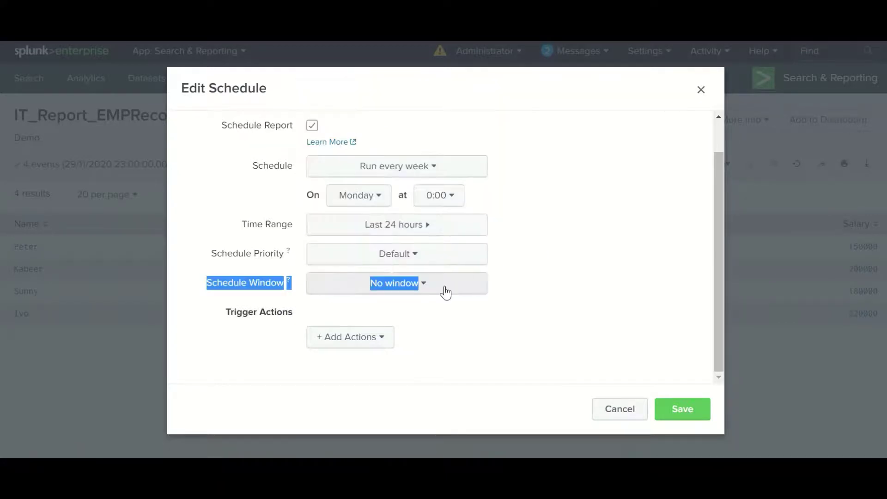
left_click(559, 297)
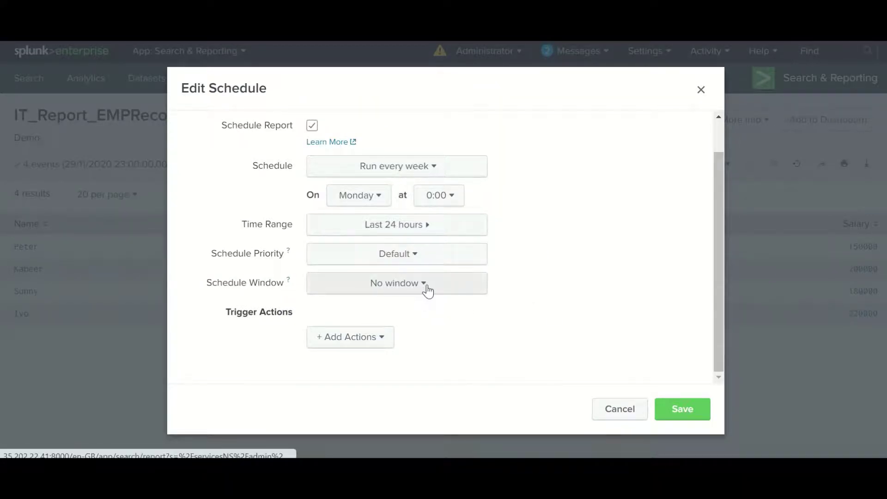
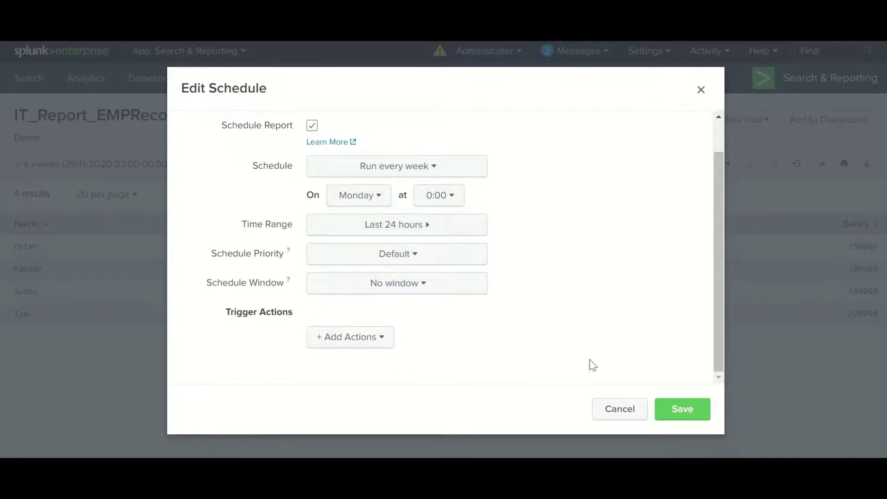
Add a Send email trigger action to the report's schedule from the action list
left_click(386, 343)
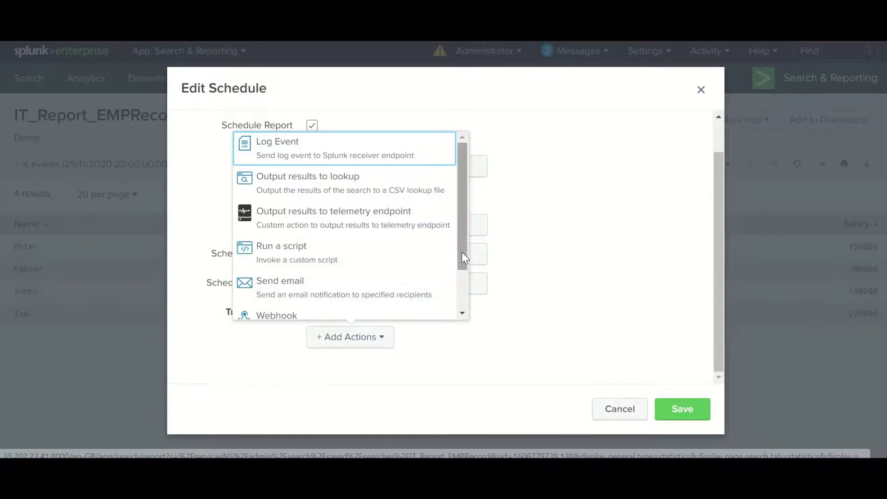
left_click_drag(464, 267, 458, 237)
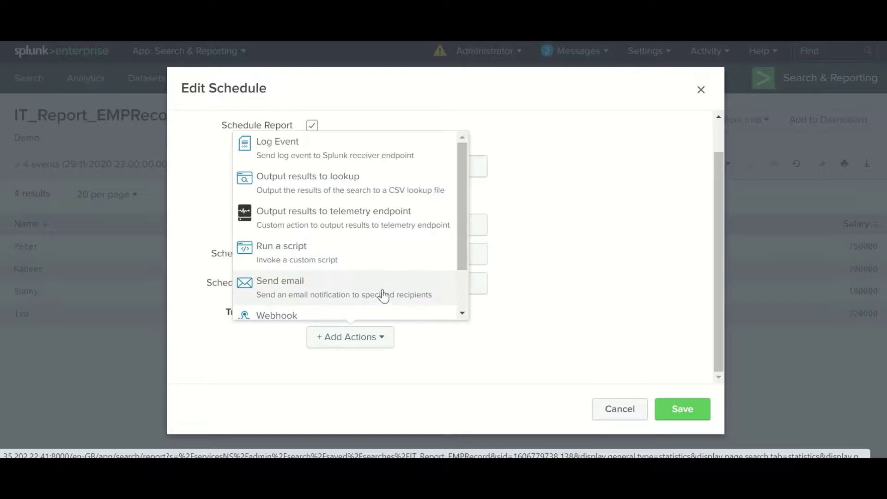
left_click_drag(462, 230, 462, 270)
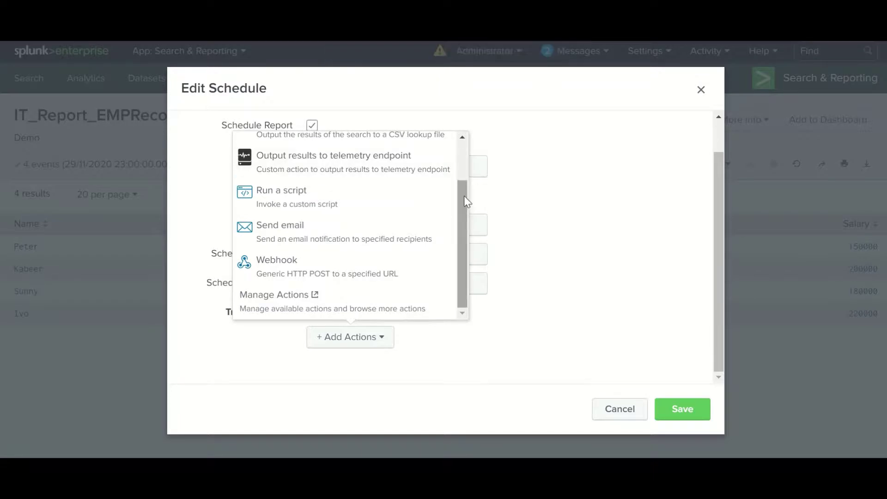
left_click_drag(464, 196, 464, 184)
left_click(317, 258)
scroll(462, 268, "down", 5)
Enter the recipient's e-mail address in To and reveal the CC and BCC fields
left_click(456, 162)
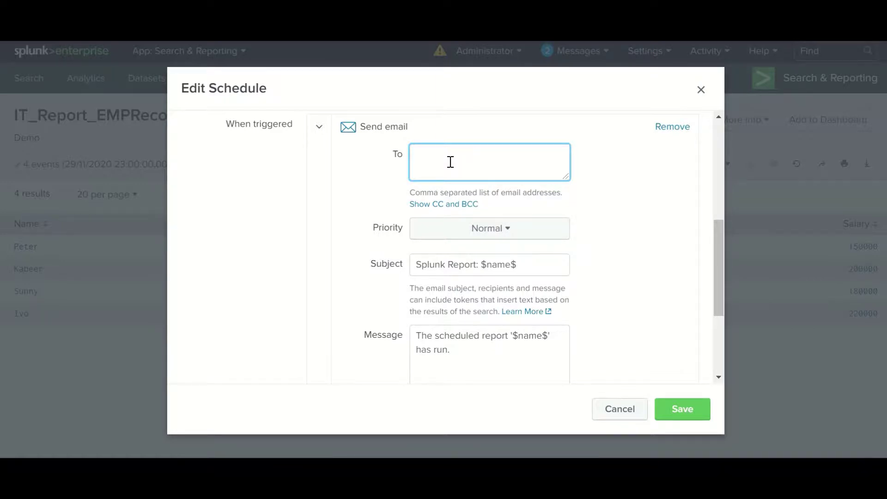
left_click(466, 204)
left_click(443, 223)
left_click(452, 269)
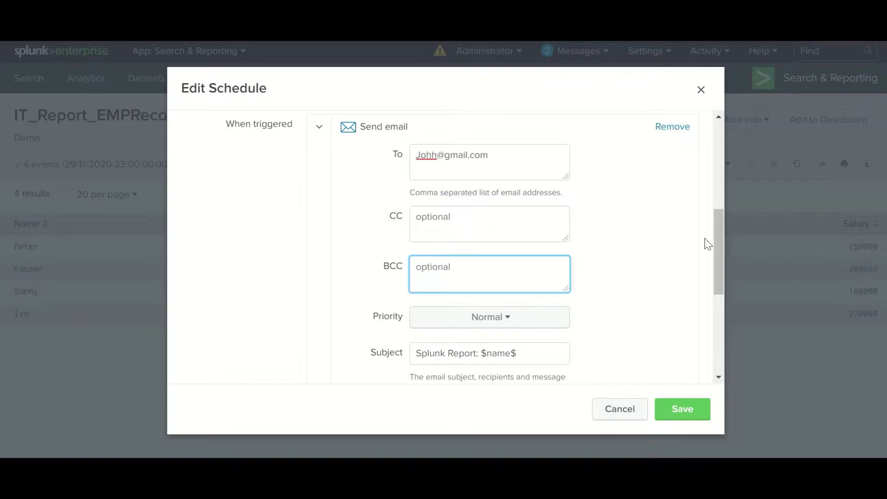
left_click_drag(720, 228, 720, 266)
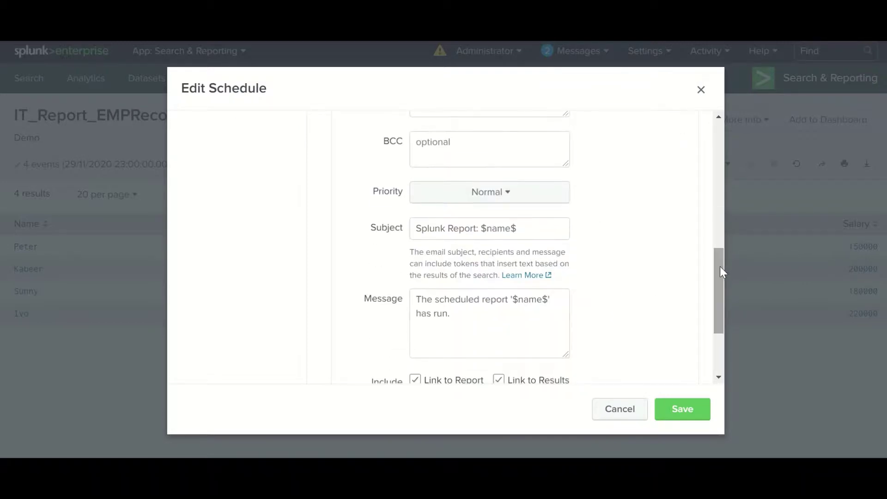
Set the email action's priority to High
left_click(518, 196)
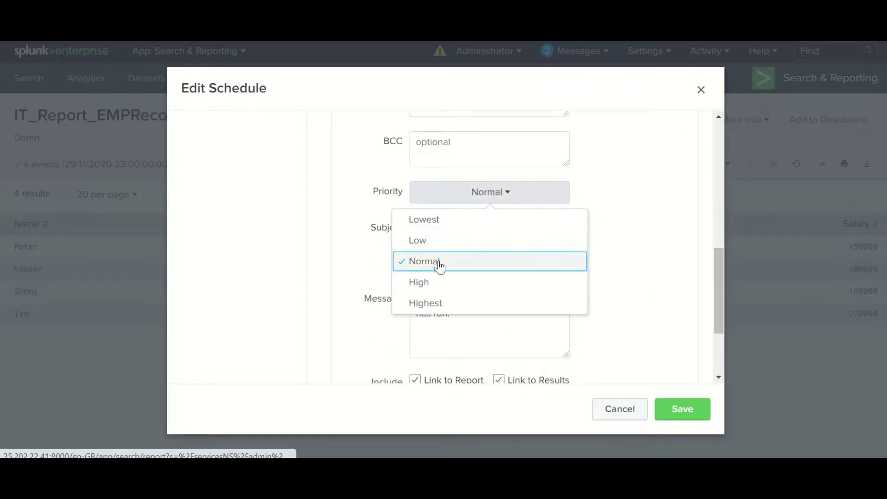
left_click(439, 285)
left_click(535, 231)
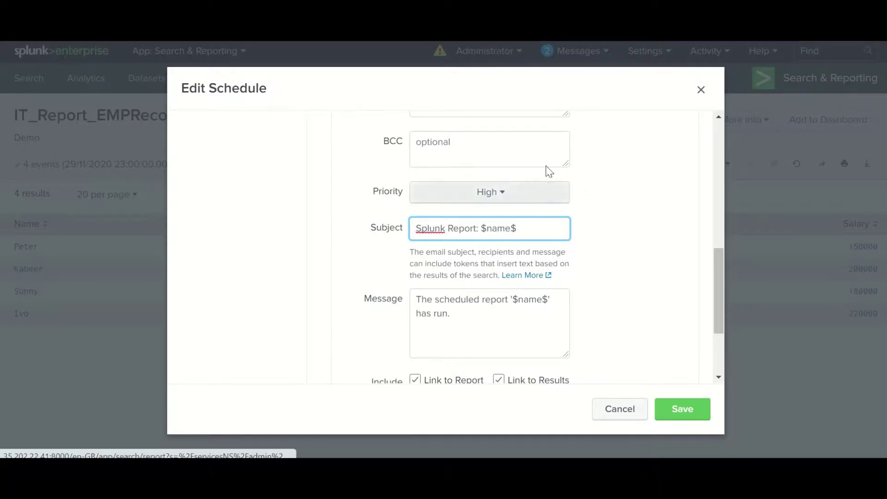
Replace the email subject with 'Employee Record'
left_click(515, 93)
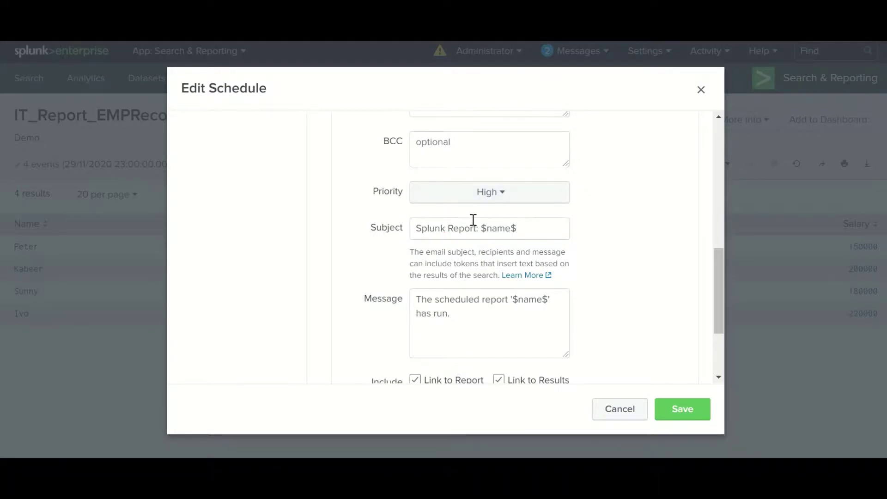
left_click(487, 227)
triple_click(486, 227)
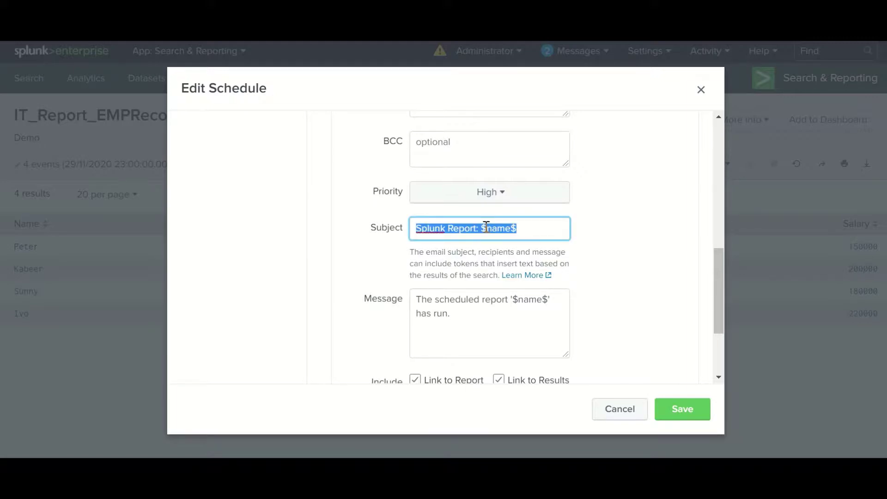
left_click(487, 226)
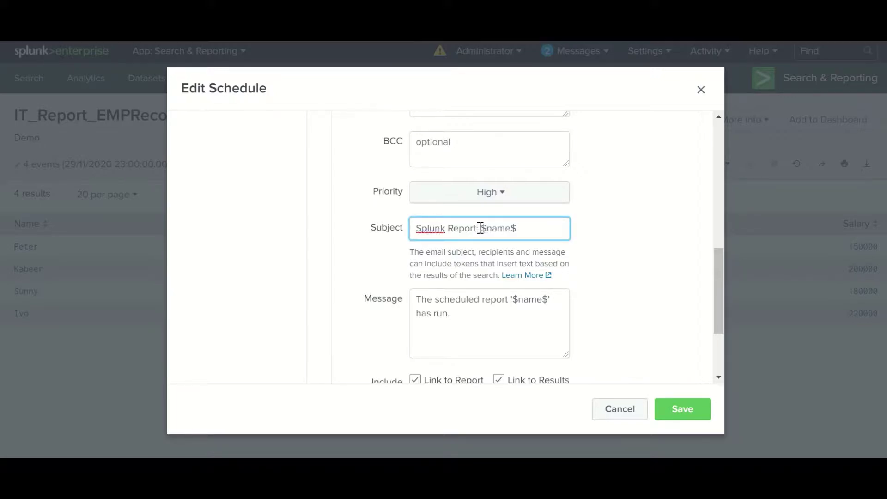
left_click_drag(525, 227, 413, 230)
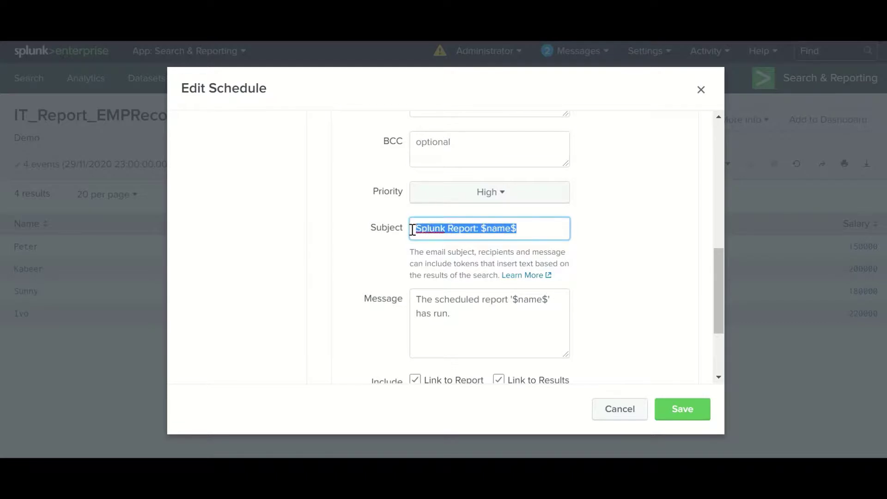
type("Emp")
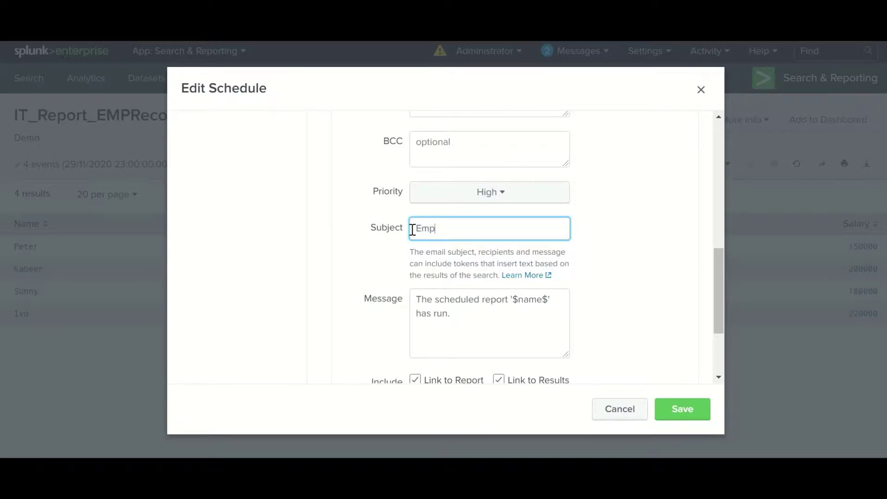
type("loyee Record")
Edit the email message body, adding a period at its end
left_click(457, 317)
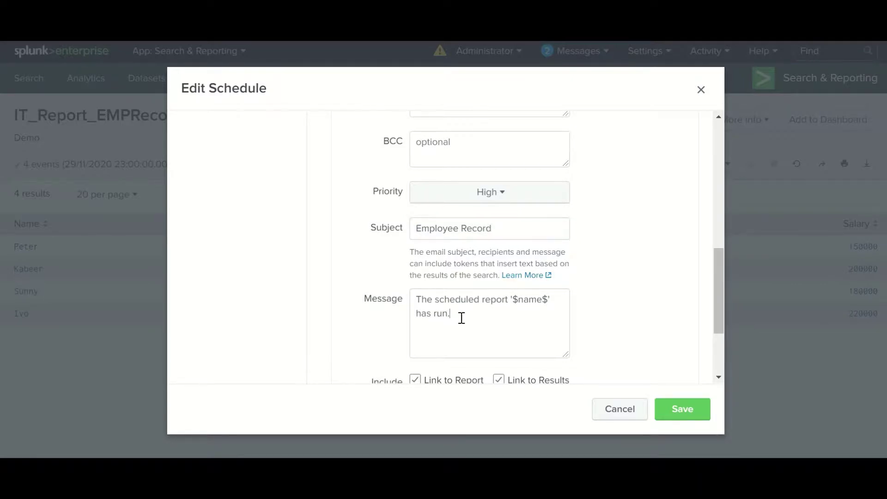
key("ctrl+a")
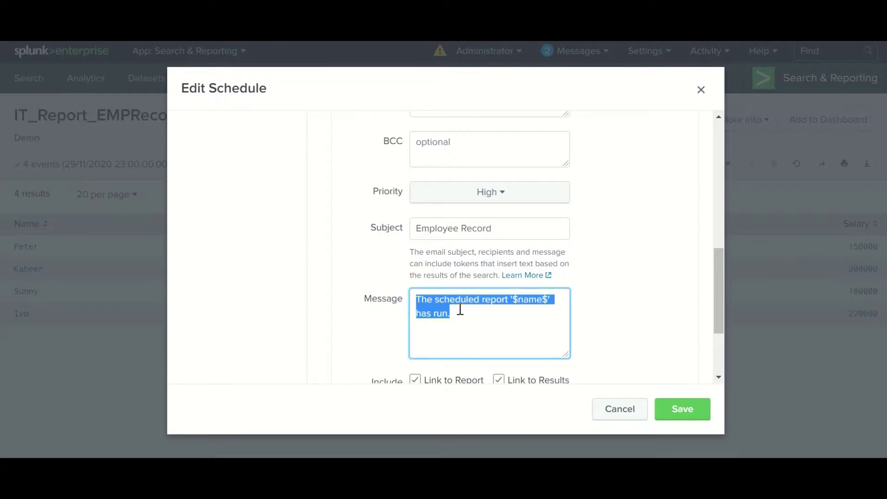
left_click(493, 314)
type(".")
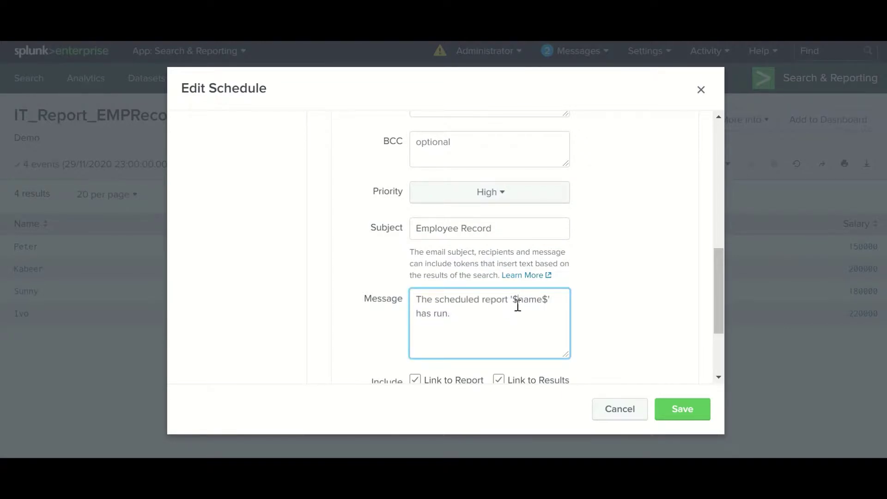
left_click_drag(512, 300, 549, 299)
left_click(517, 299)
double_click(517, 300)
left_click_drag(453, 315, 406, 300)
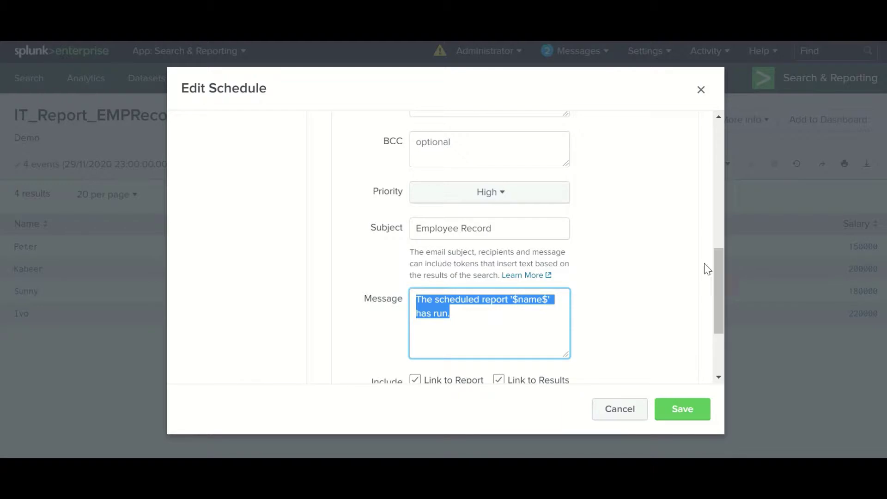
Save the weekly Monday 0:00 schedule with its email action
left_click_drag(717, 264, 720, 312)
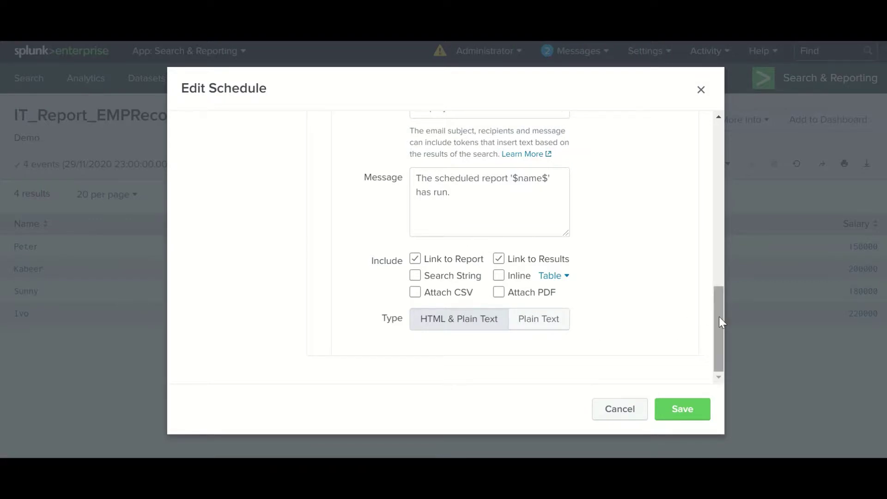
left_click_drag(720, 320, 727, 290)
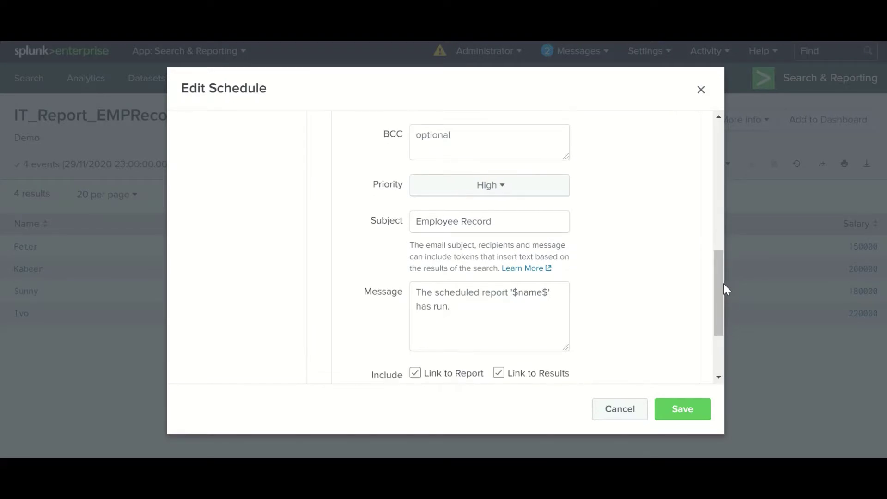
left_click_drag(719, 279, 722, 327)
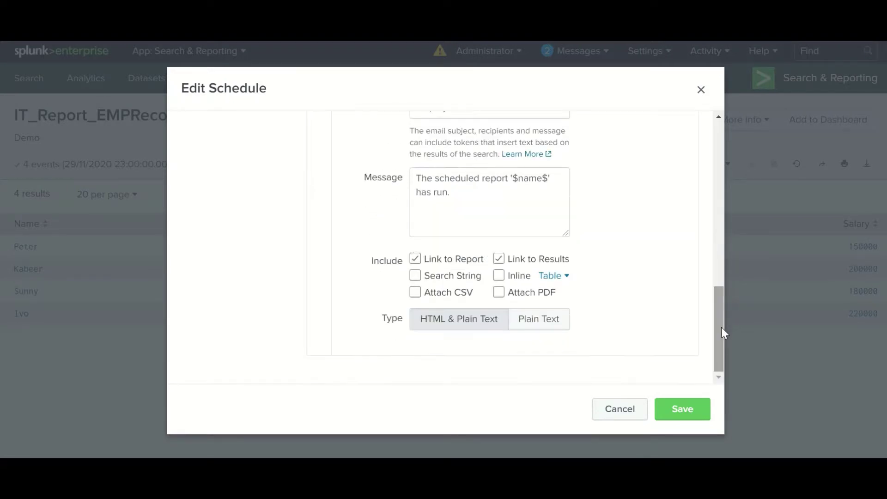
left_click(691, 415)
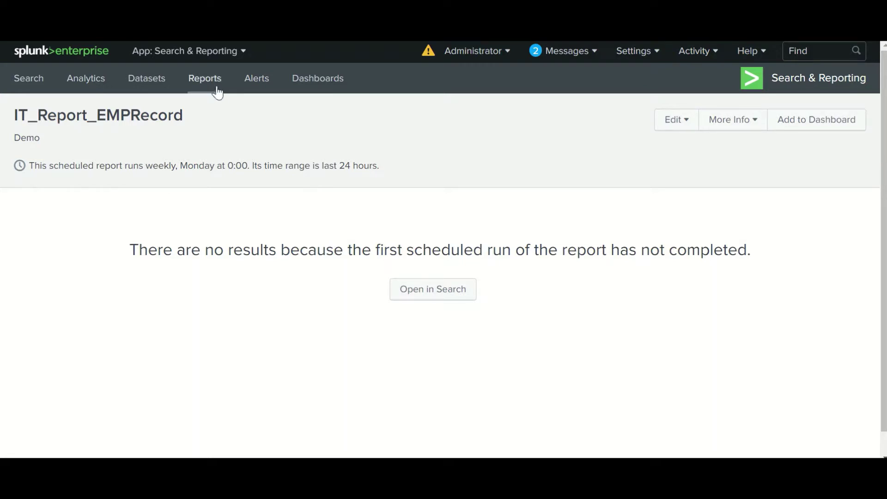
Copy the report name IT_Report_EMPRecord and go to the Reports list
left_click_drag(185, 119, 9, 119)
key("ctrl+c")
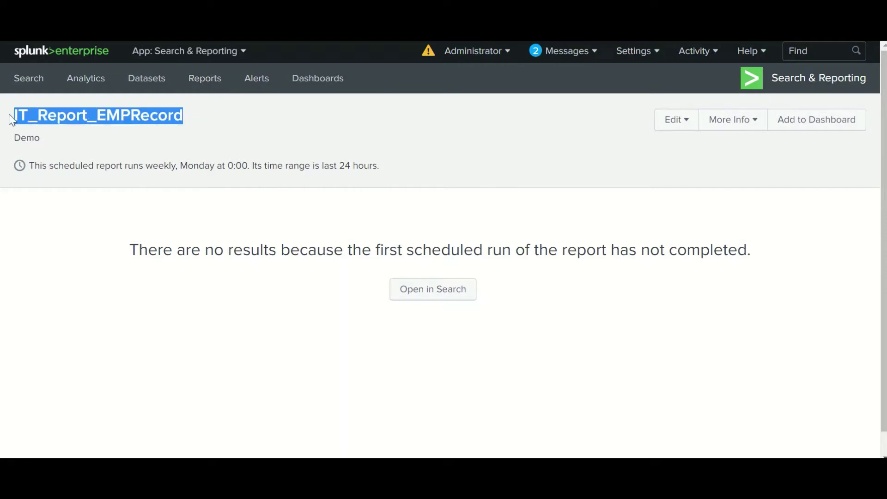
left_click(206, 78)
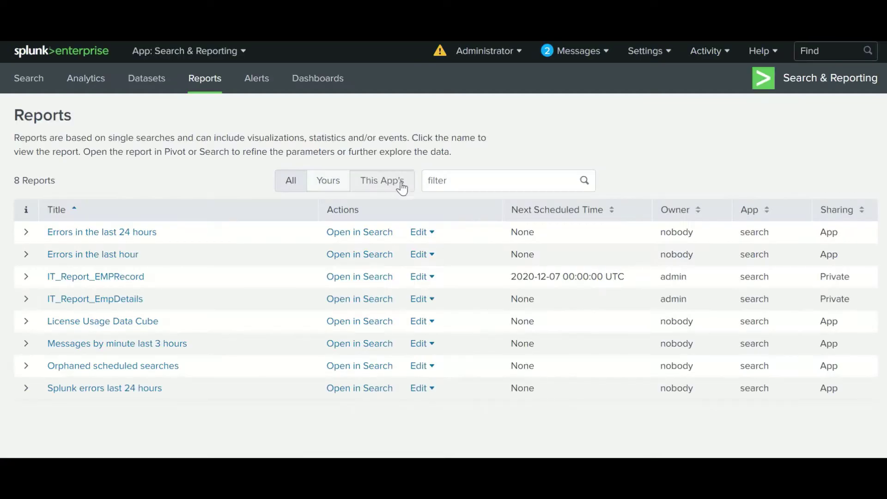
Filter the list to IT_Report_EMPRecord and review its sharing permissions, cancelling without changes
left_click(438, 177)
key("ctrl+v")
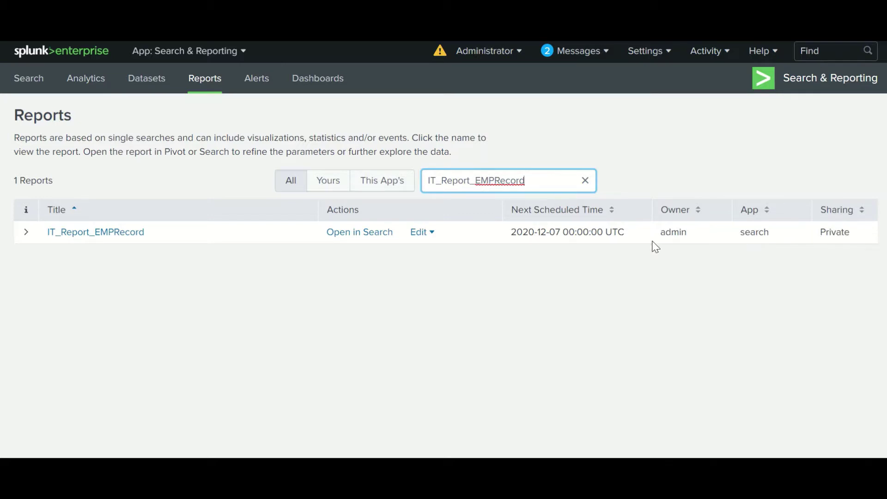
left_click(433, 236)
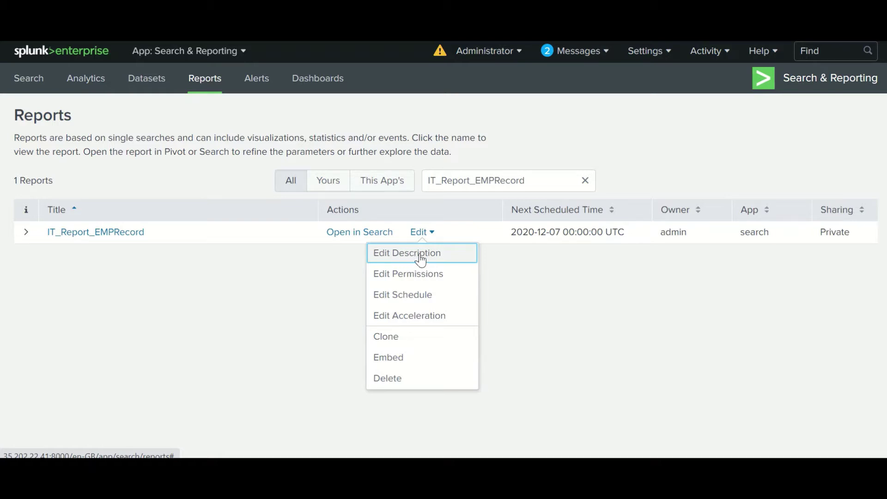
left_click(396, 279)
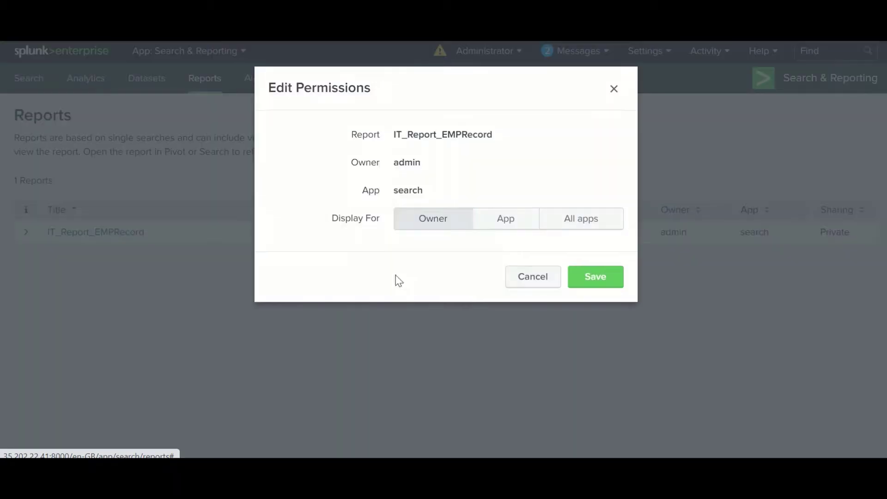
left_click(496, 231)
left_click(570, 230)
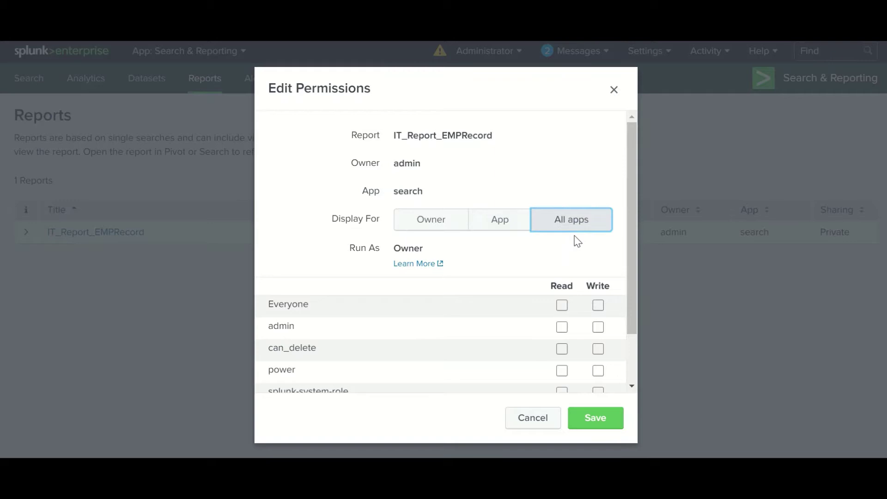
left_click(507, 226)
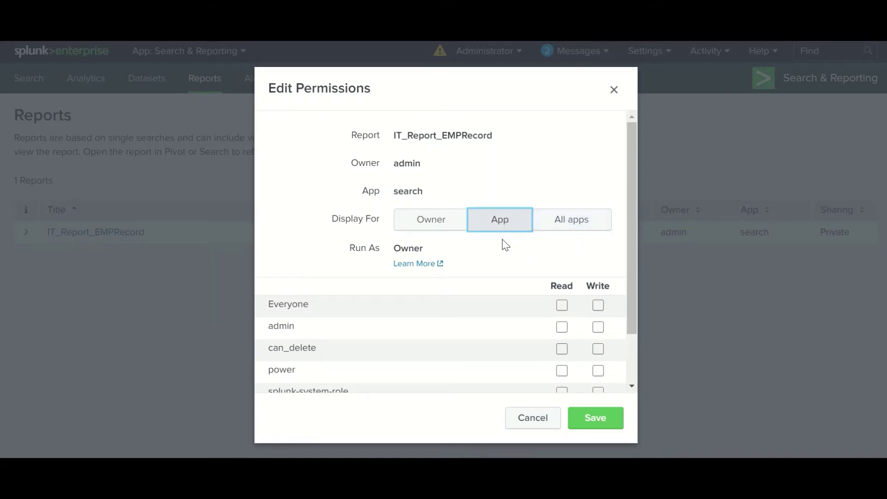
left_click(561, 227)
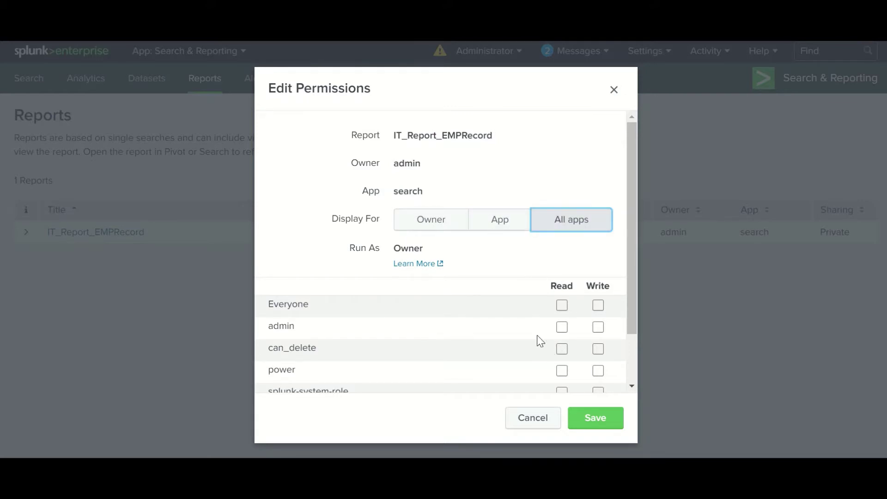
left_click(530, 418)
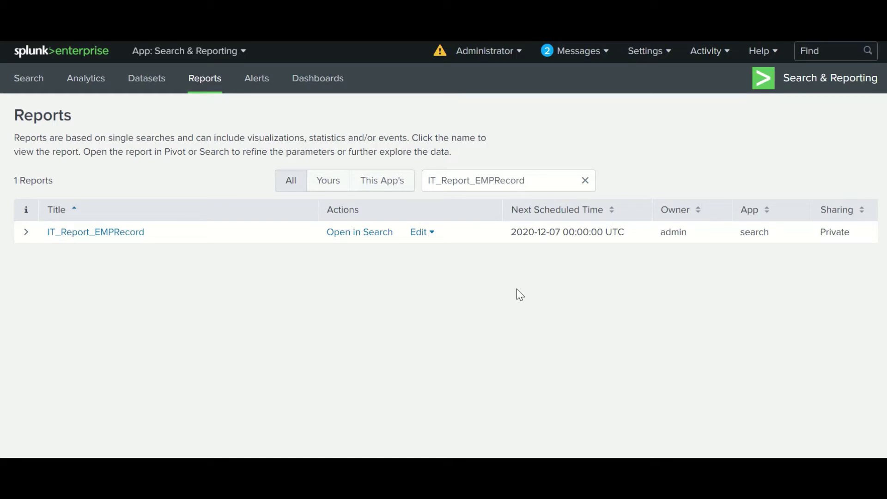
Enable embedding for IT_Report_EMPRecord, look over the iframe code, and close the Embed dialog
left_click(427, 233)
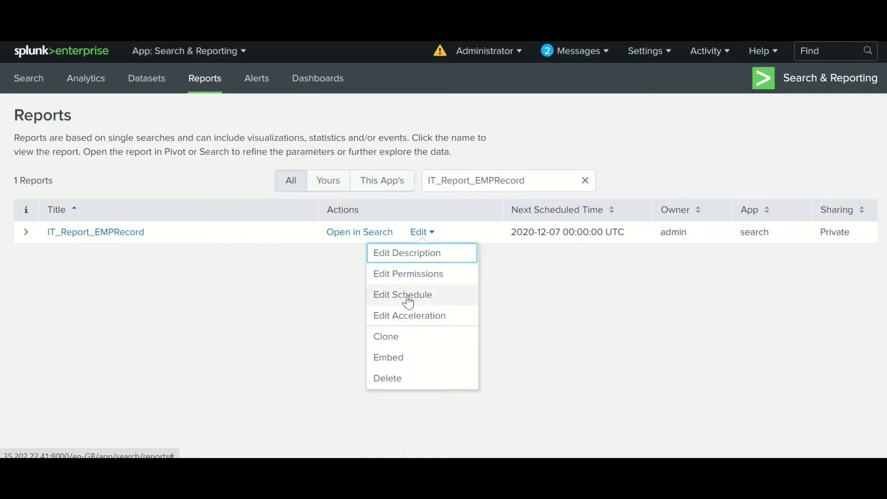
left_click(393, 359)
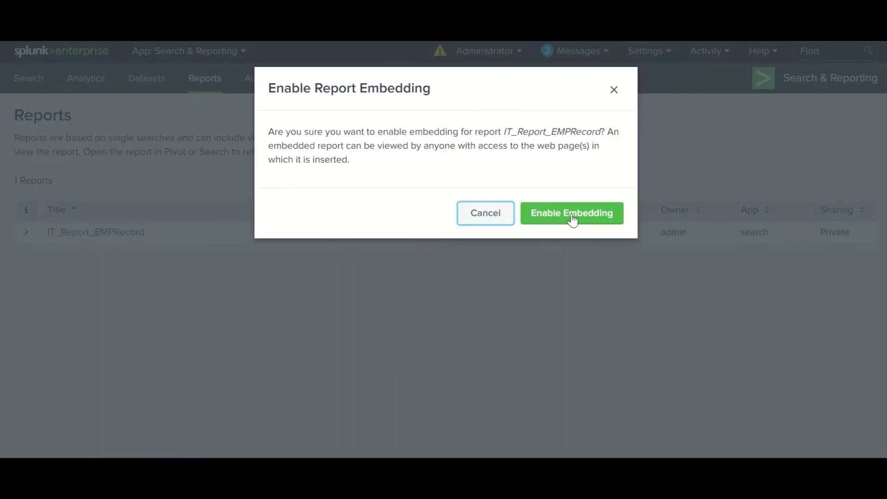
left_click(573, 216)
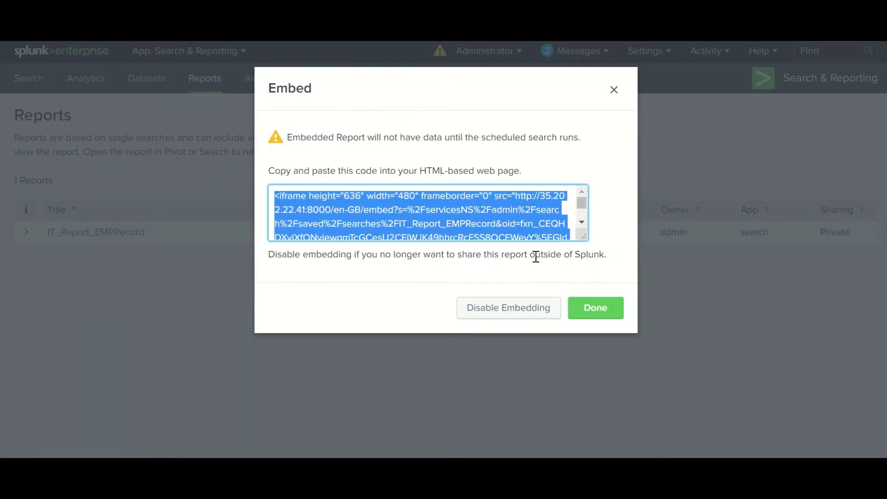
left_click(490, 212)
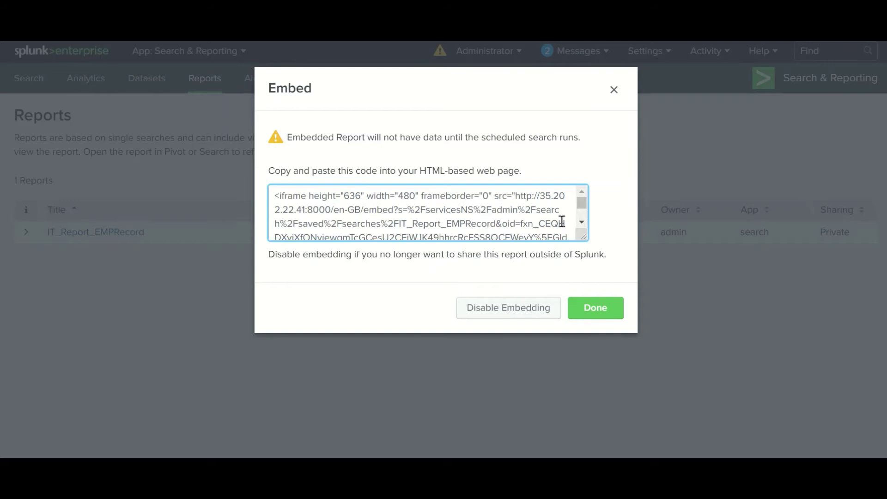
left_click_drag(582, 207, 581, 227)
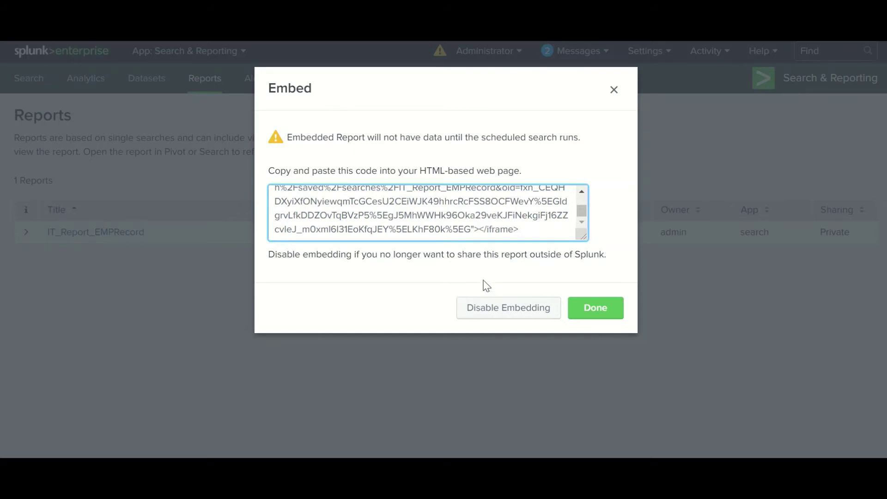
left_click(612, 92)
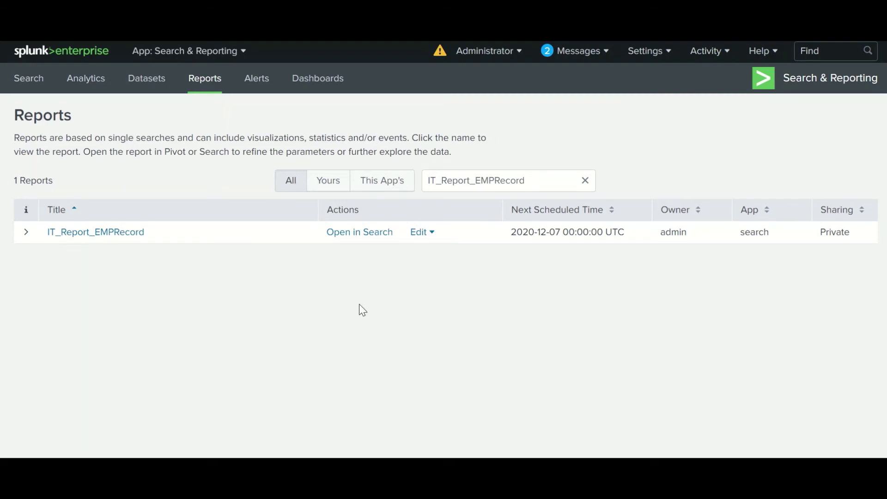
left_click_drag(624, 232, 514, 233)
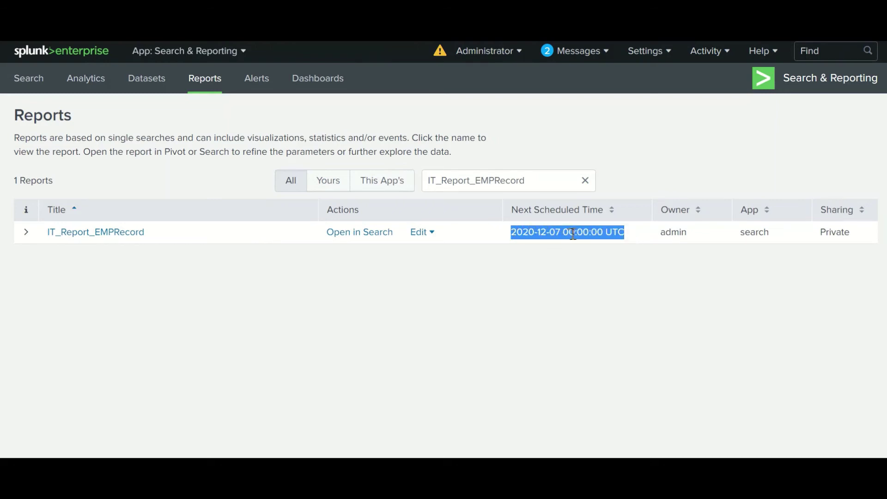
left_click(546, 295)
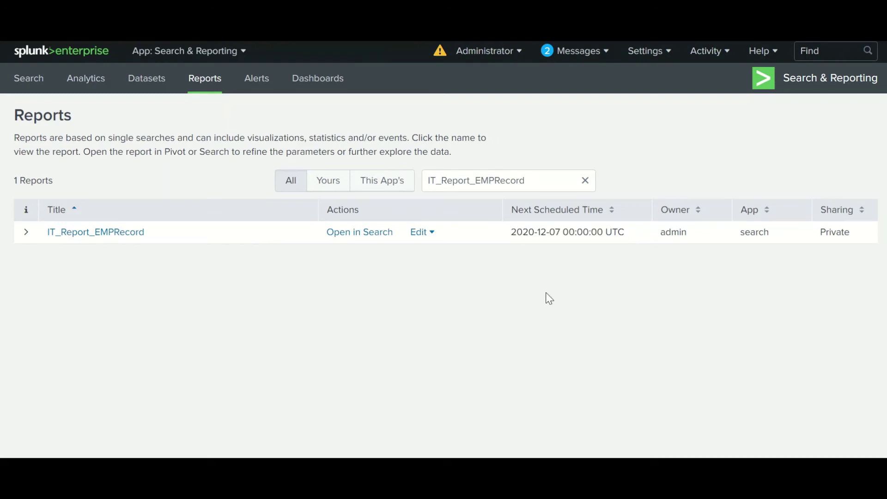